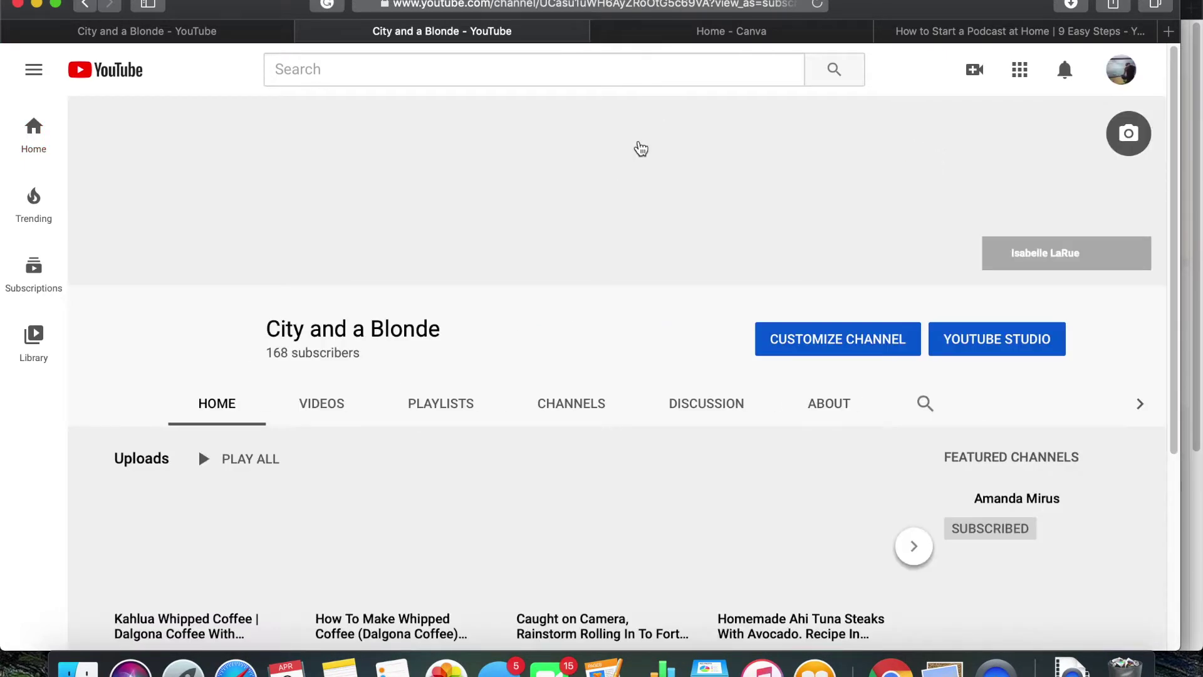
Scroll the City and a Blonde channel home page down to its row of uploaded videos
scroll(524, 336, "down", 3)
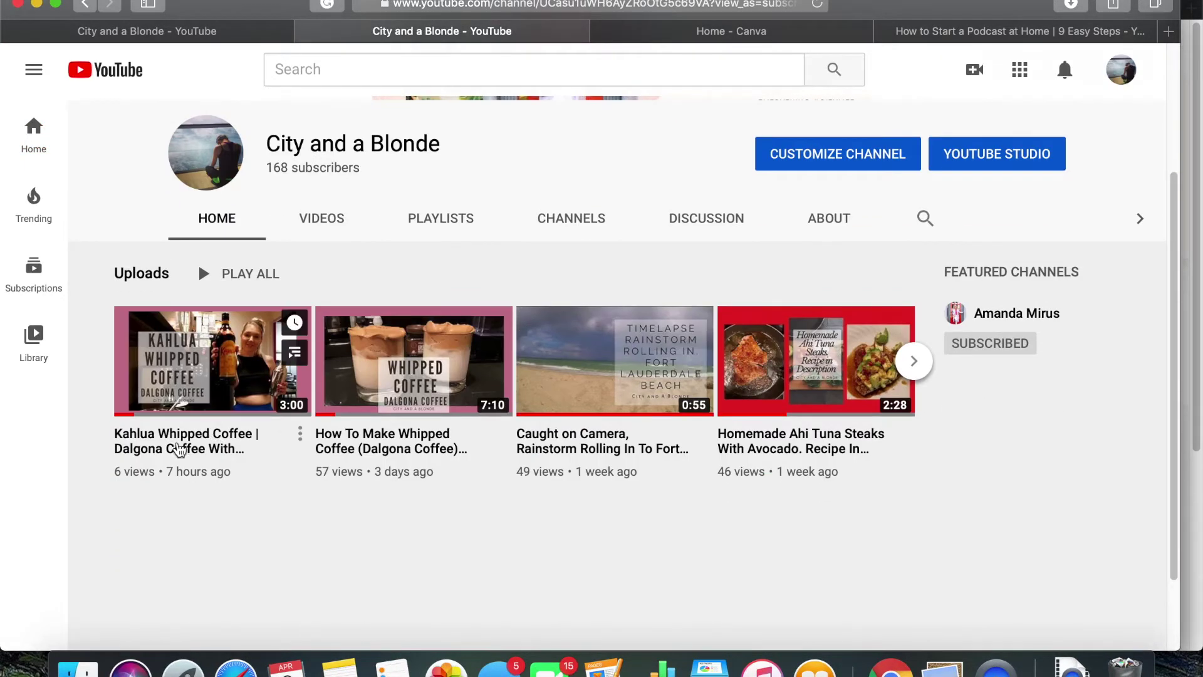
Watch the Kahlua Whipped Coffee end screen at 2:49 full screen, then return to Canva home
left_click(178, 442)
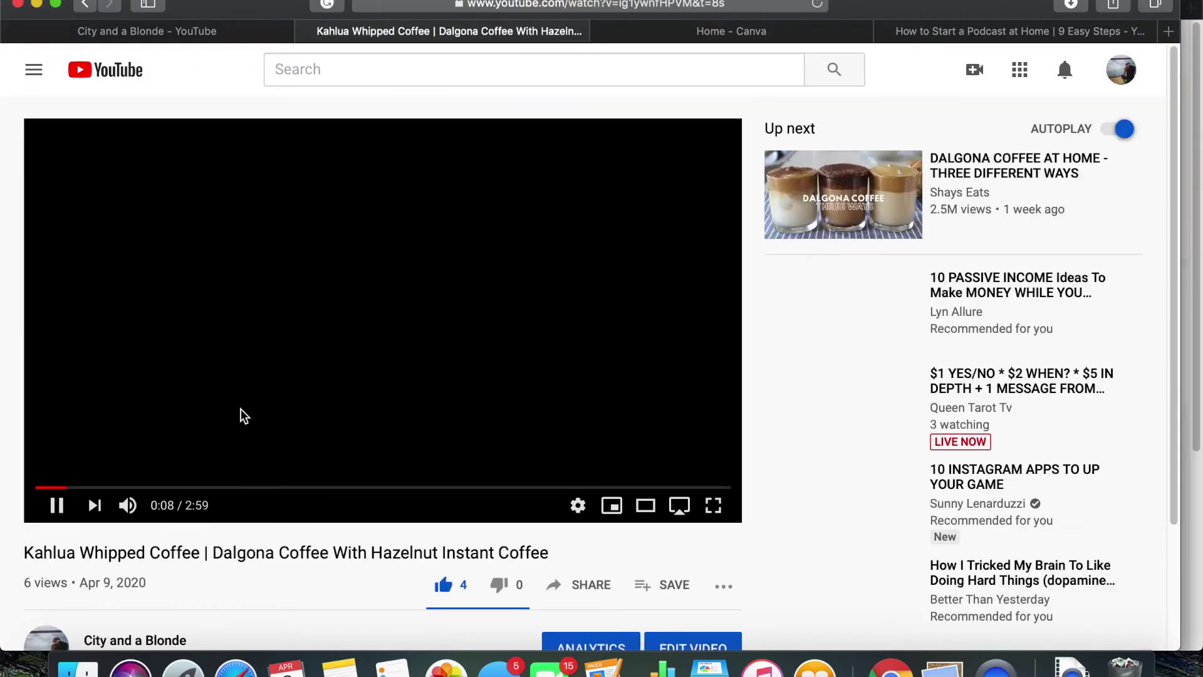
left_click(495, 488)
left_click(577, 505)
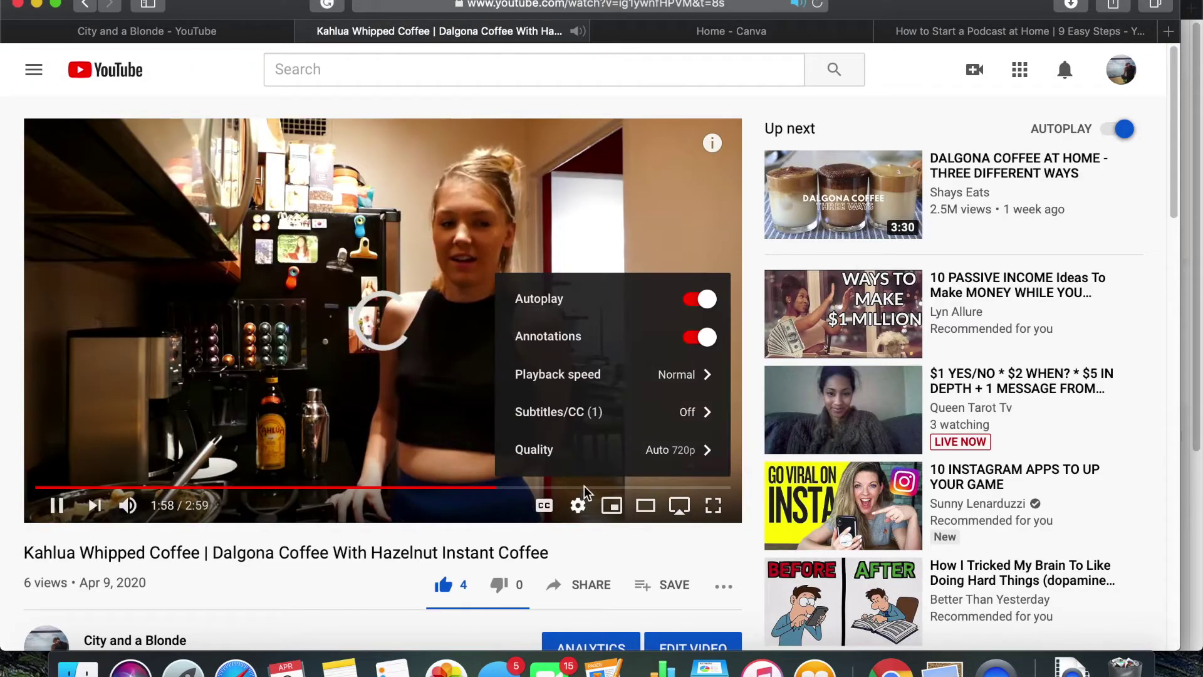
left_click(694, 487)
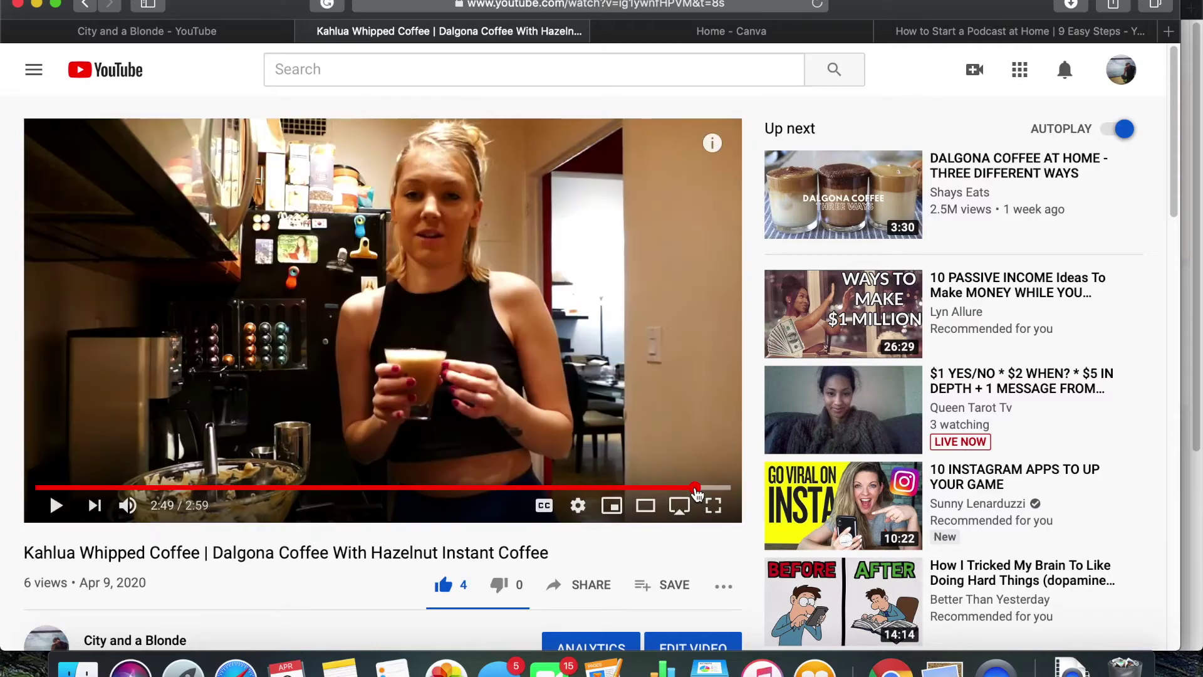
left_click(694, 488)
left_click(713, 505)
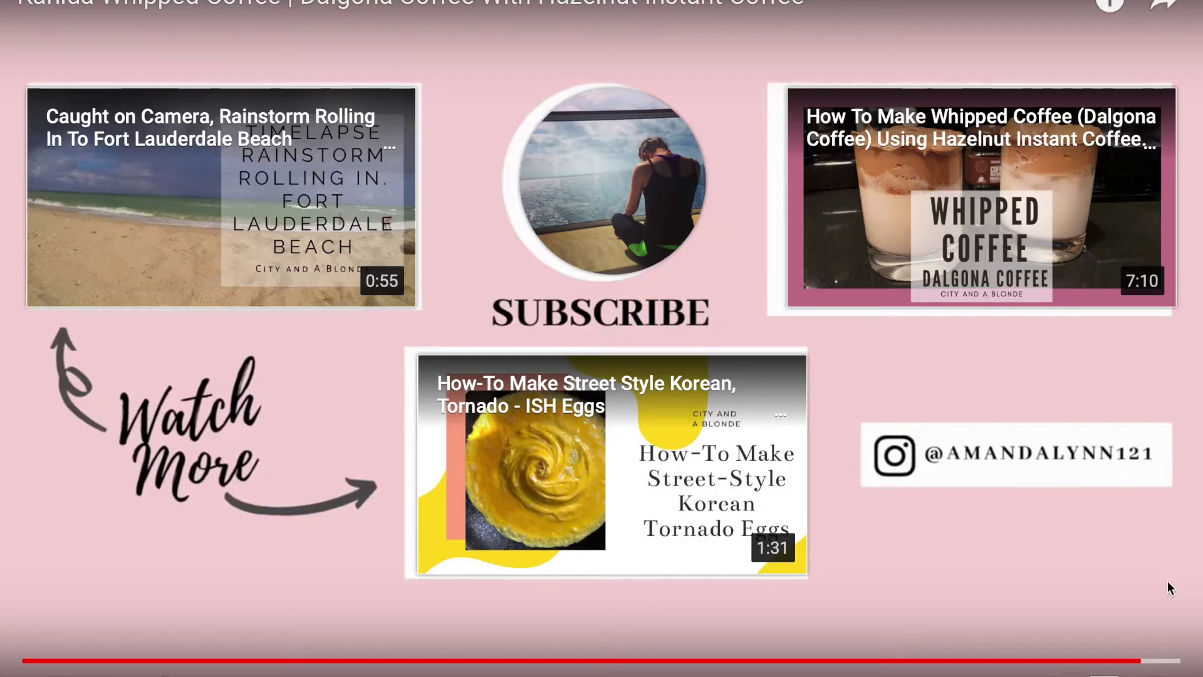
key("Escape")
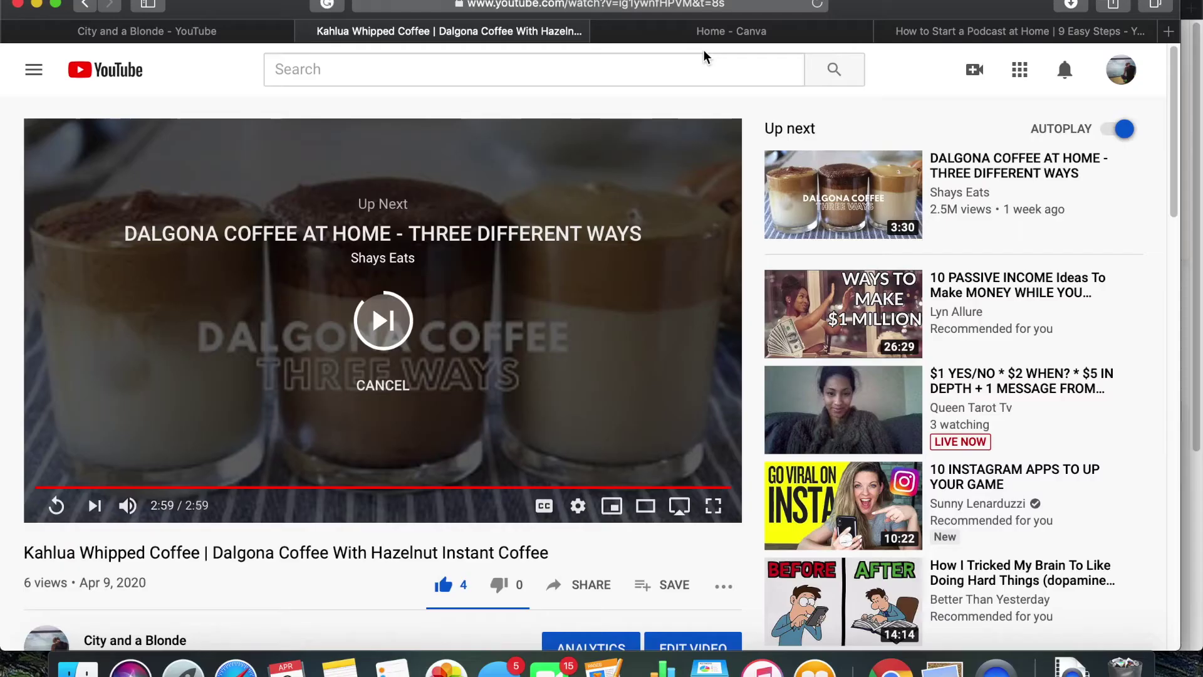
left_click(732, 35)
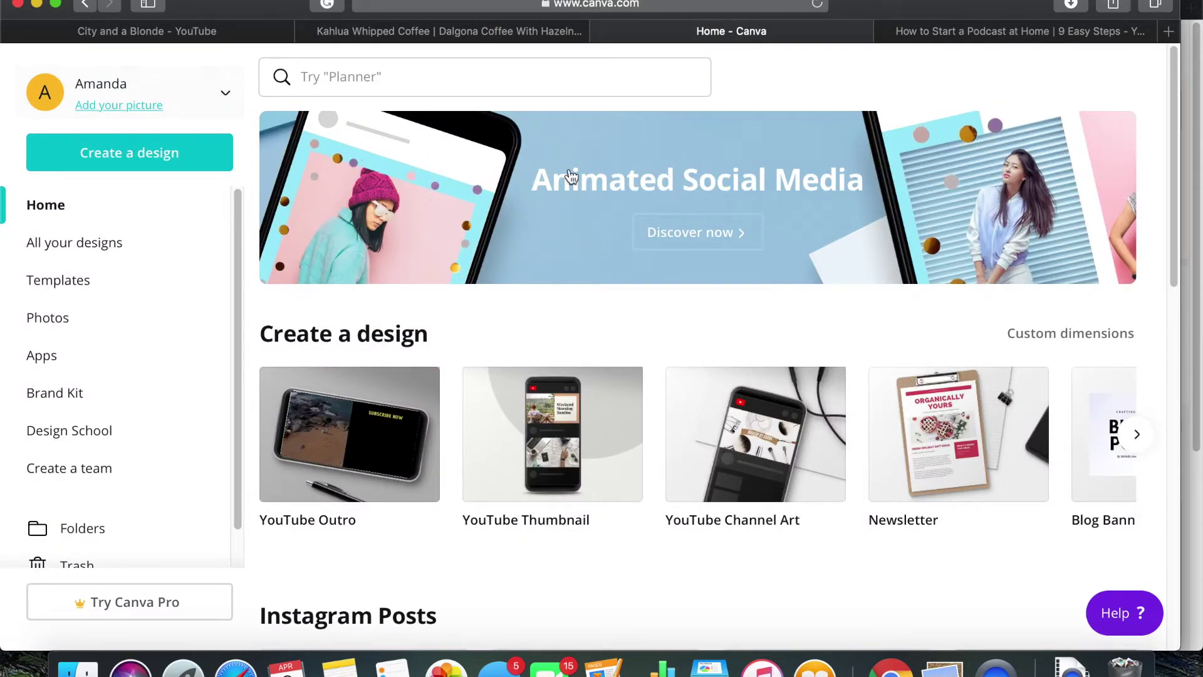
Create a new blank YouTube Outro design from the design-type list
left_click(139, 159)
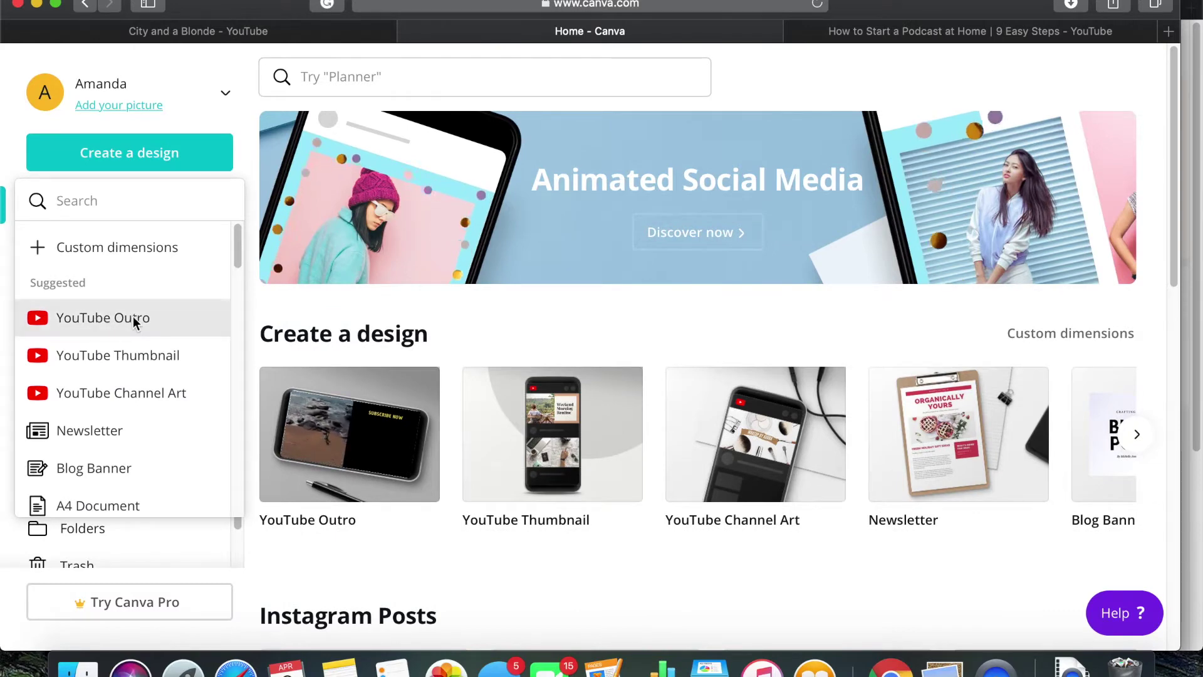
left_click(98, 321)
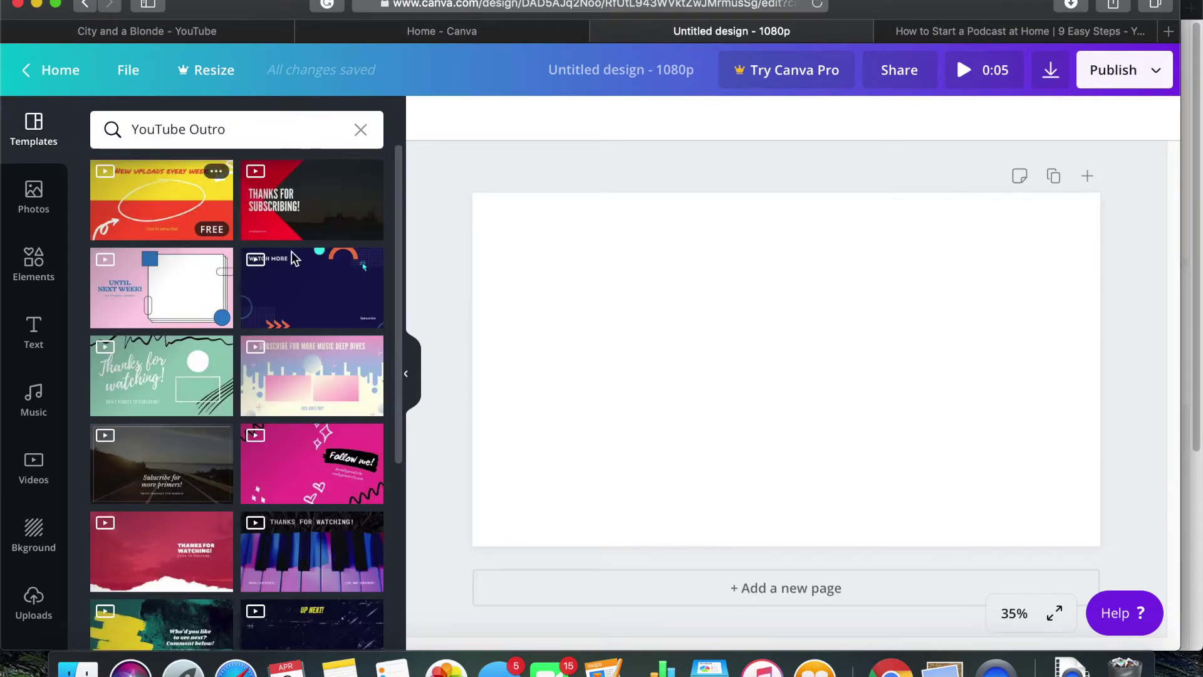
Add the uploaded pink Watch More image and stretch it to cover the whole outro page
scroll(250, 404, "down", 5)
left_click(35, 599)
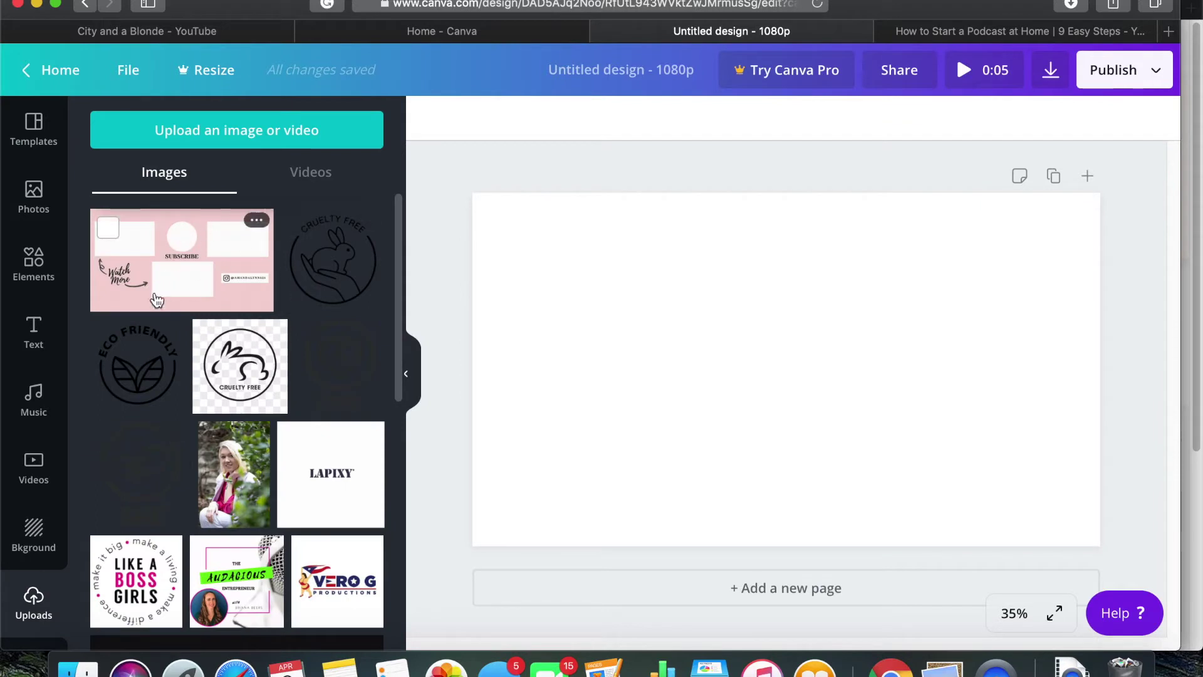
left_click(235, 287)
left_click_drag(501, 228, 472, 192)
left_click_drag(1011, 496, 1099, 546)
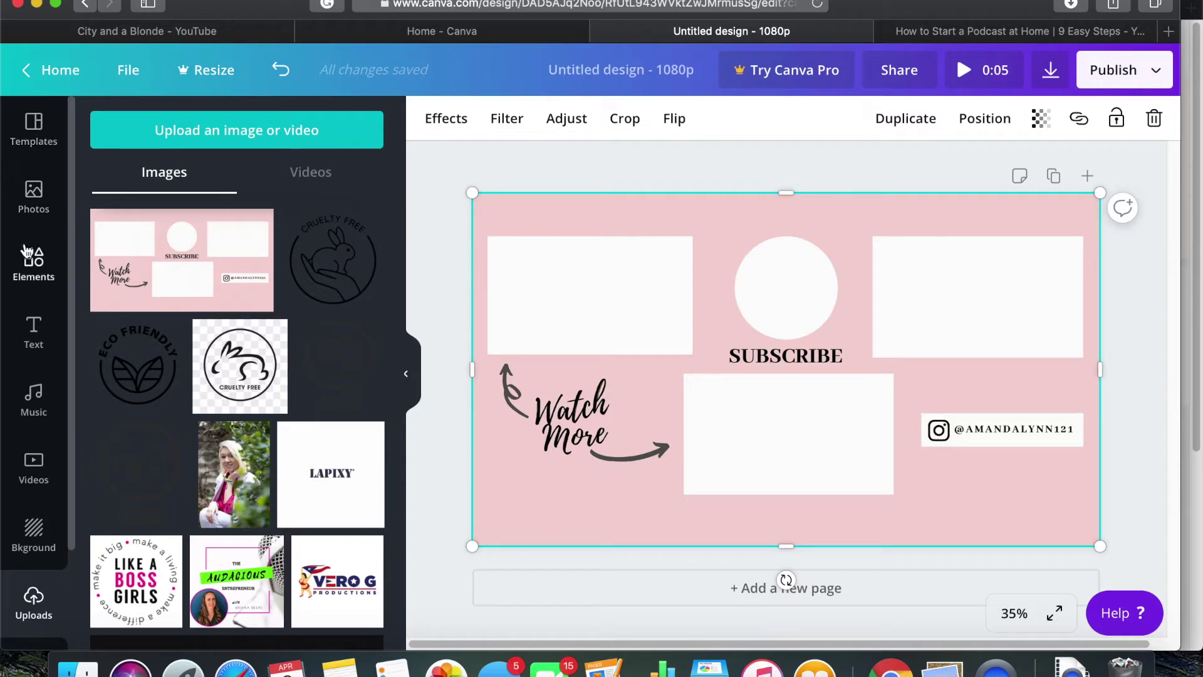
left_click(30, 264)
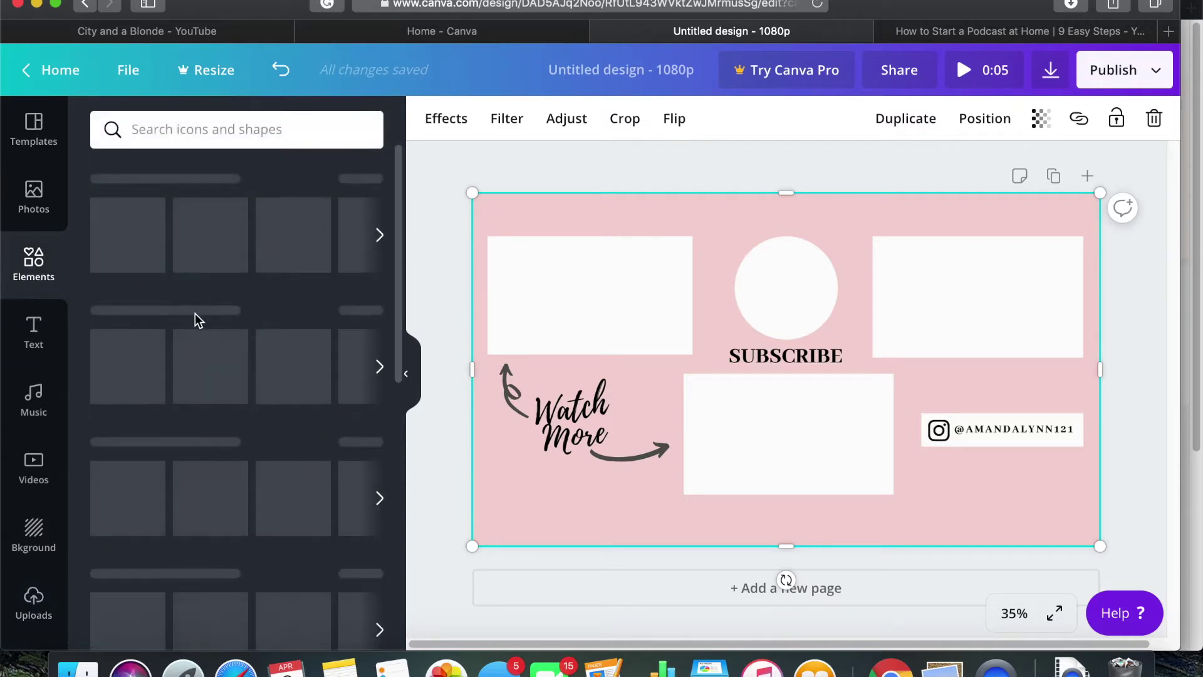
Add a square and size it to cover the top-left video slot
left_click_drag(134, 246, 599, 336)
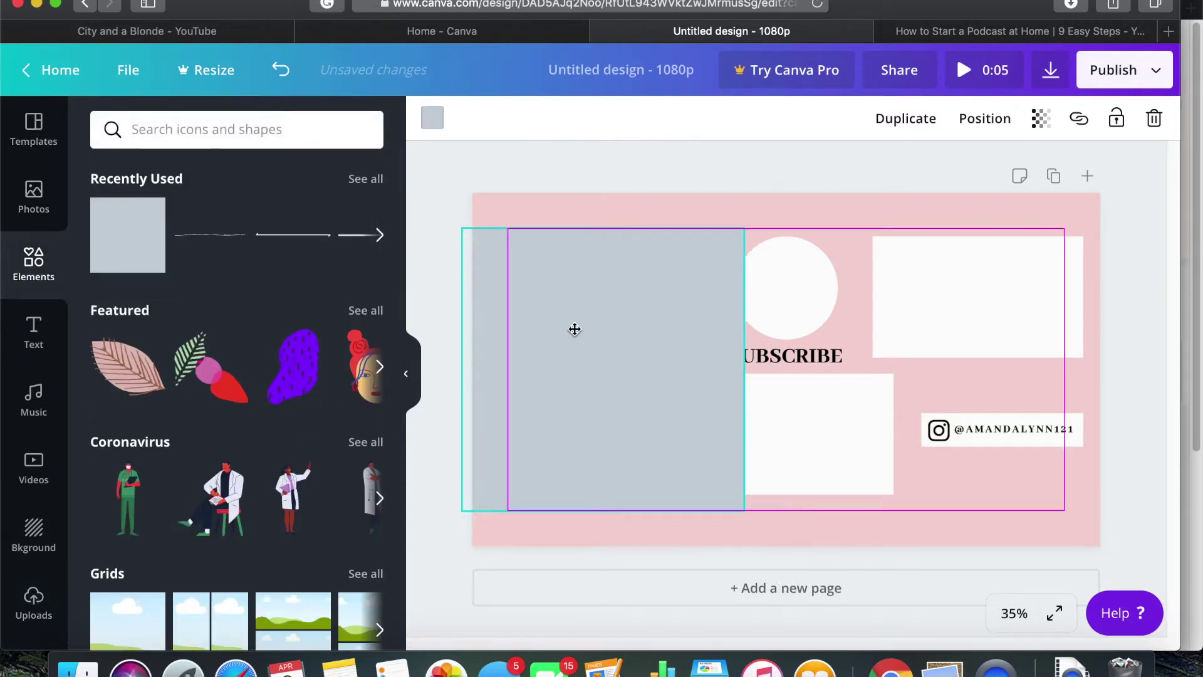
left_click_drag(626, 520, 615, 356)
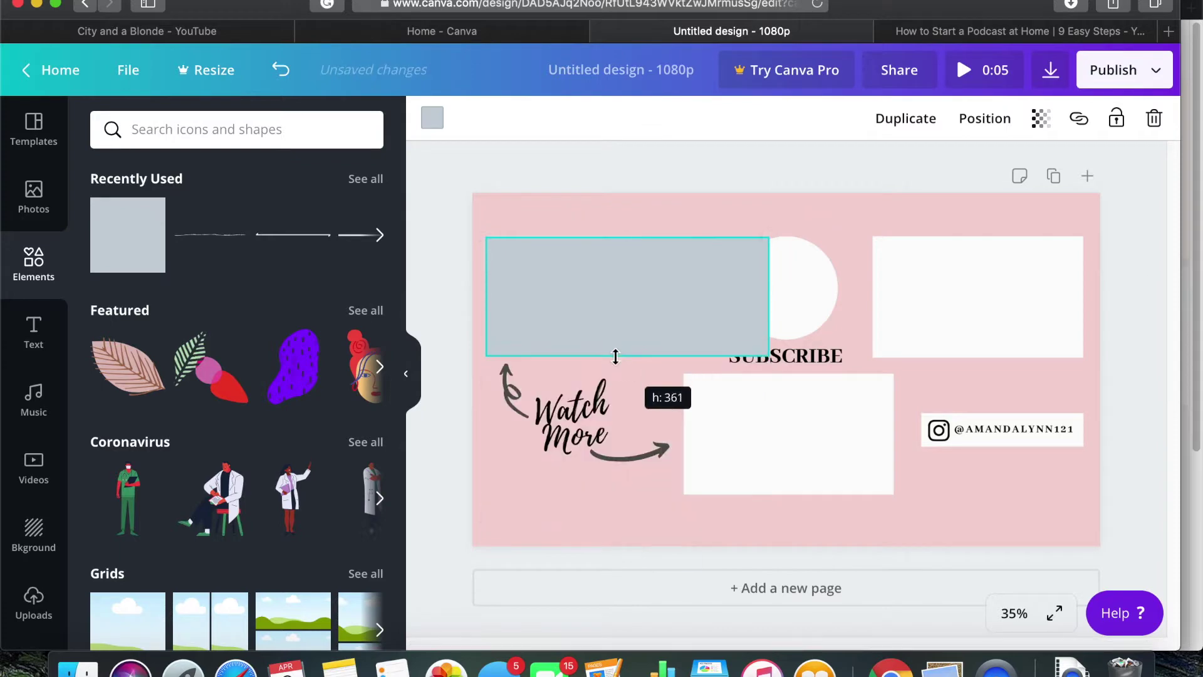
left_click_drag(769, 297, 690, 303)
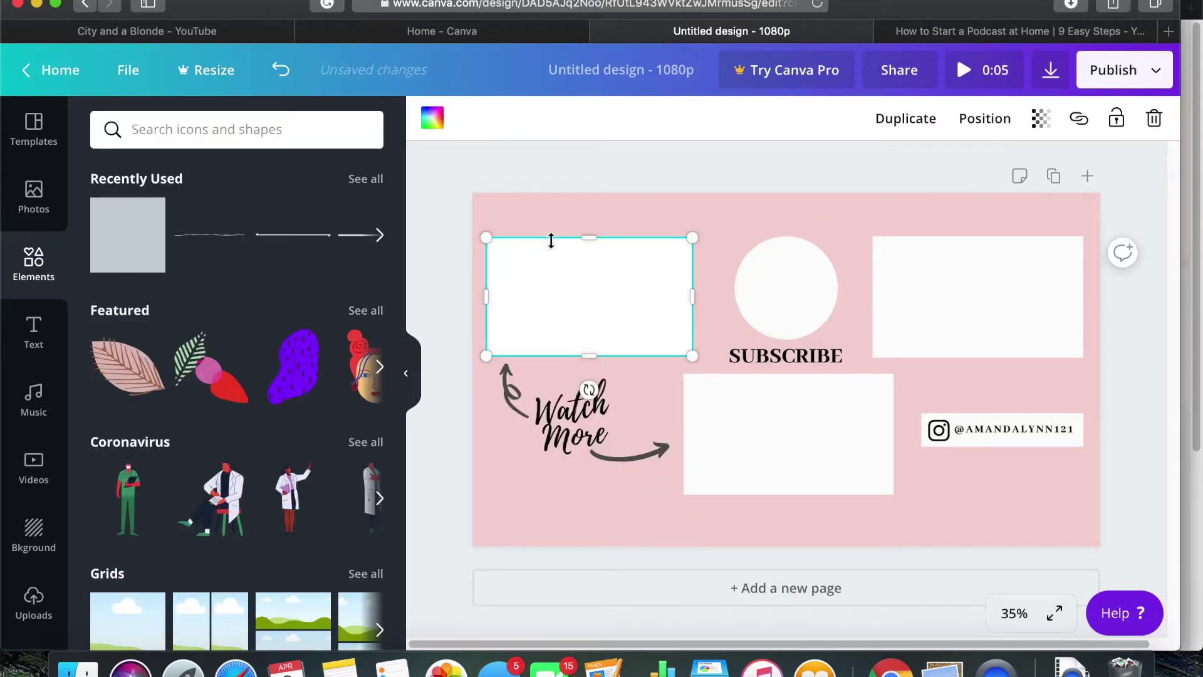
key("super+z")
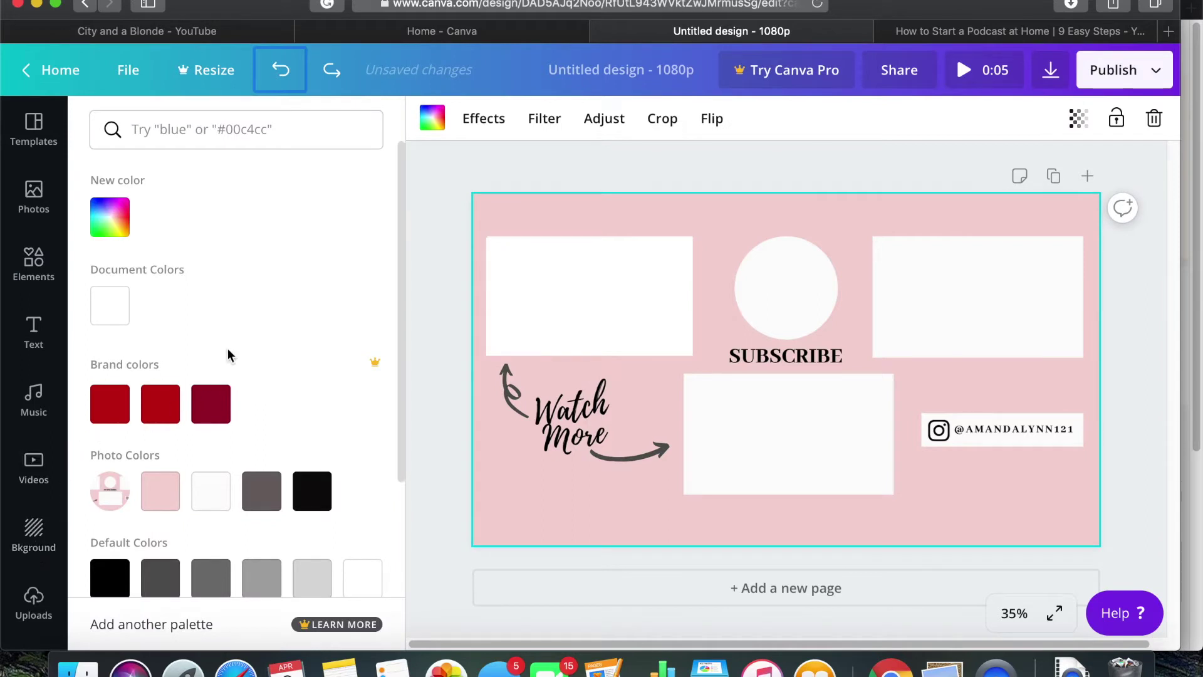
right_click(607, 278)
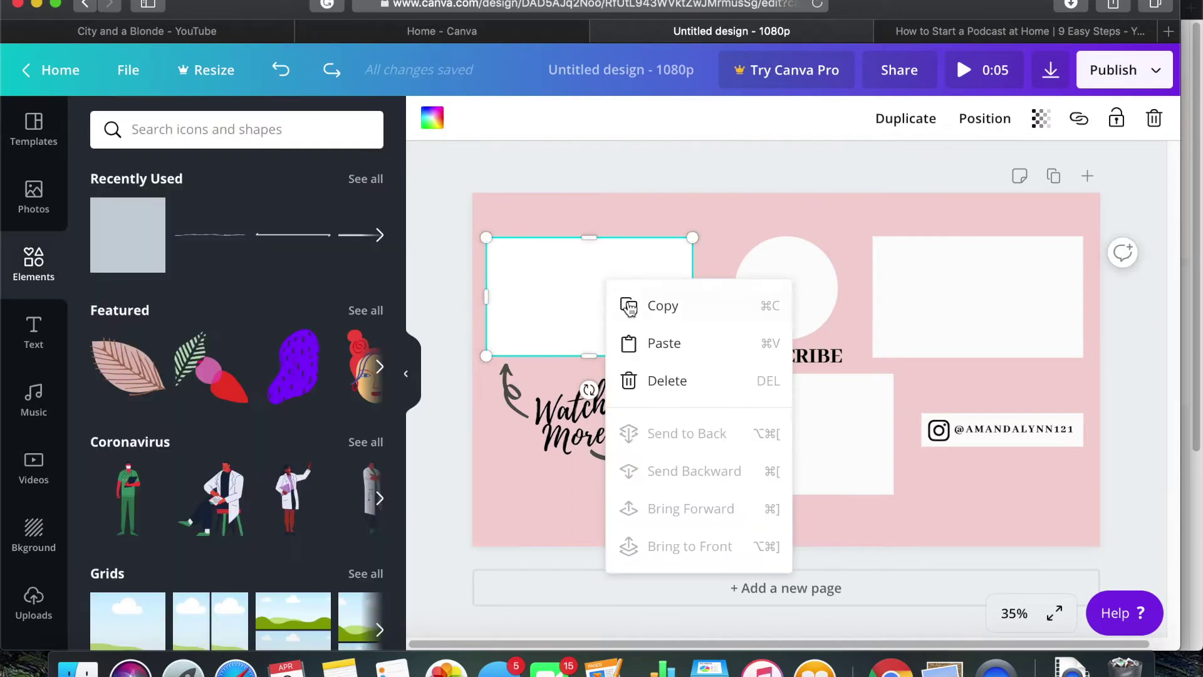
left_click(599, 287)
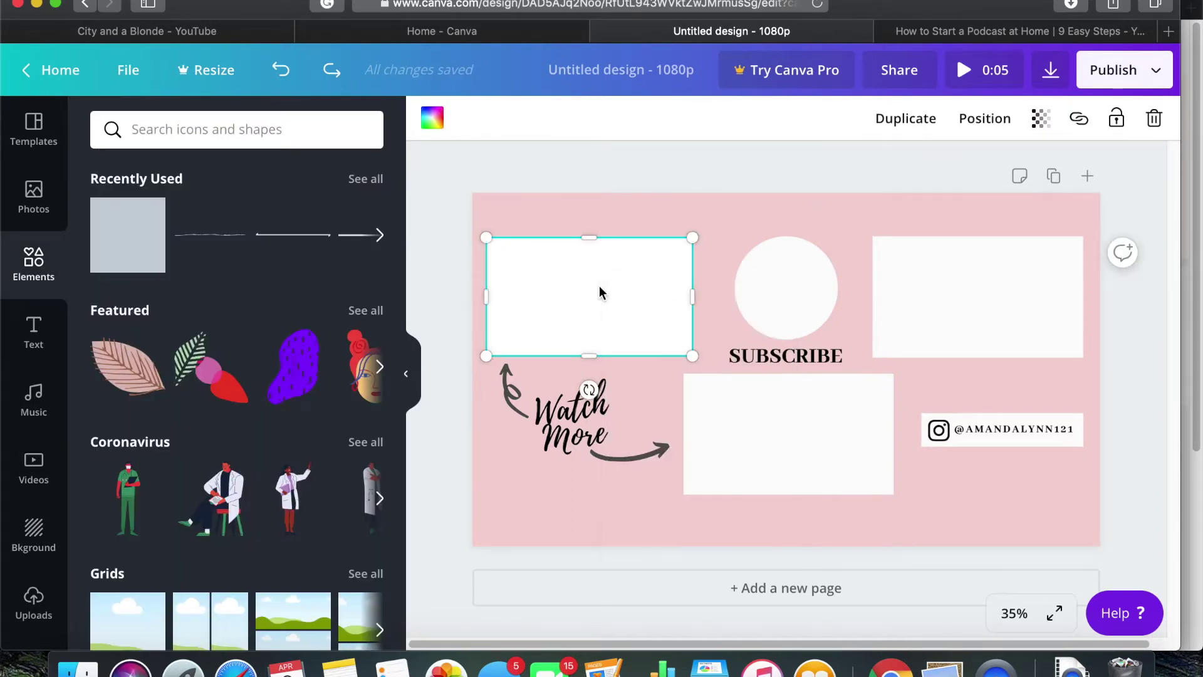
Duplicate the white rectangle onto the top-right and bottom-middle video slots
left_click(924, 120)
left_click_drag(658, 282, 951, 276)
left_click(855, 120)
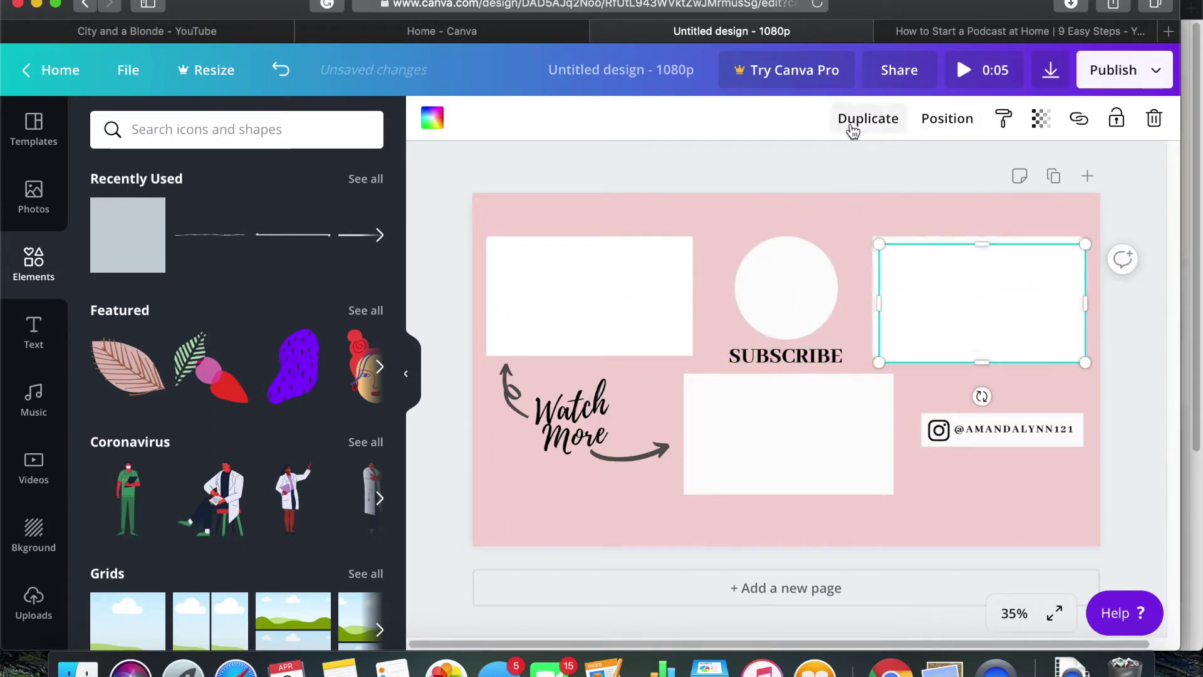
left_click_drag(888, 306, 729, 409)
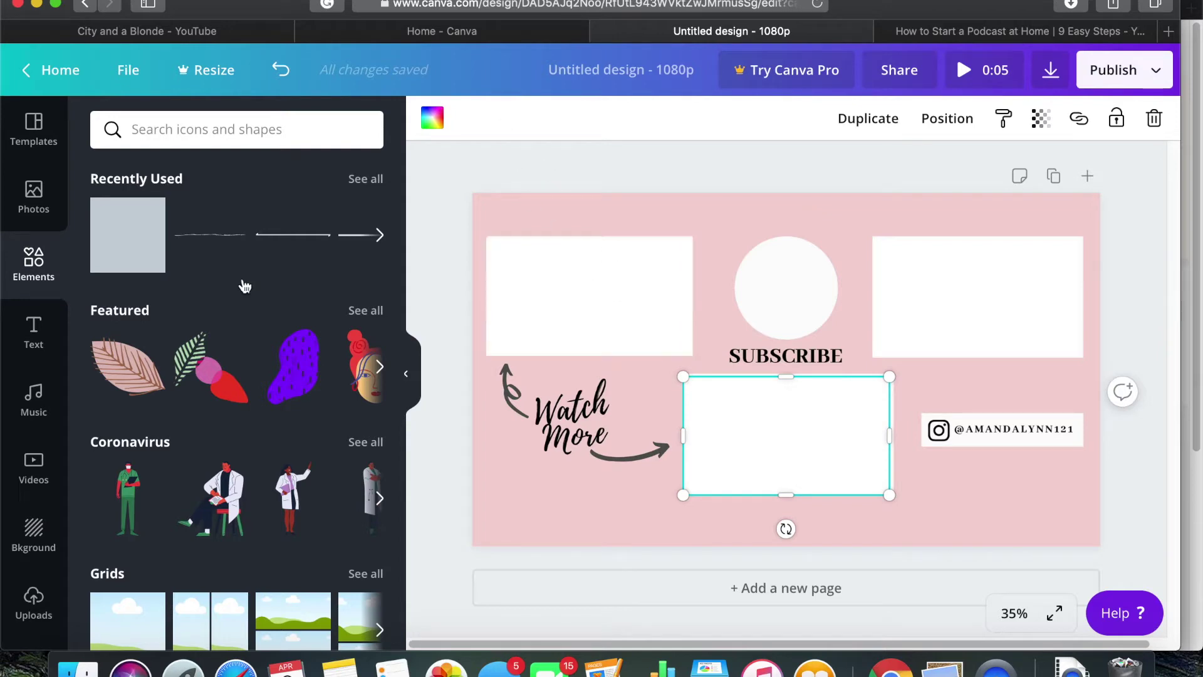
Add a circle, size and centre it over the round slot above SUBSCRIBE, and fill it white
scroll(161, 322, "down", 5)
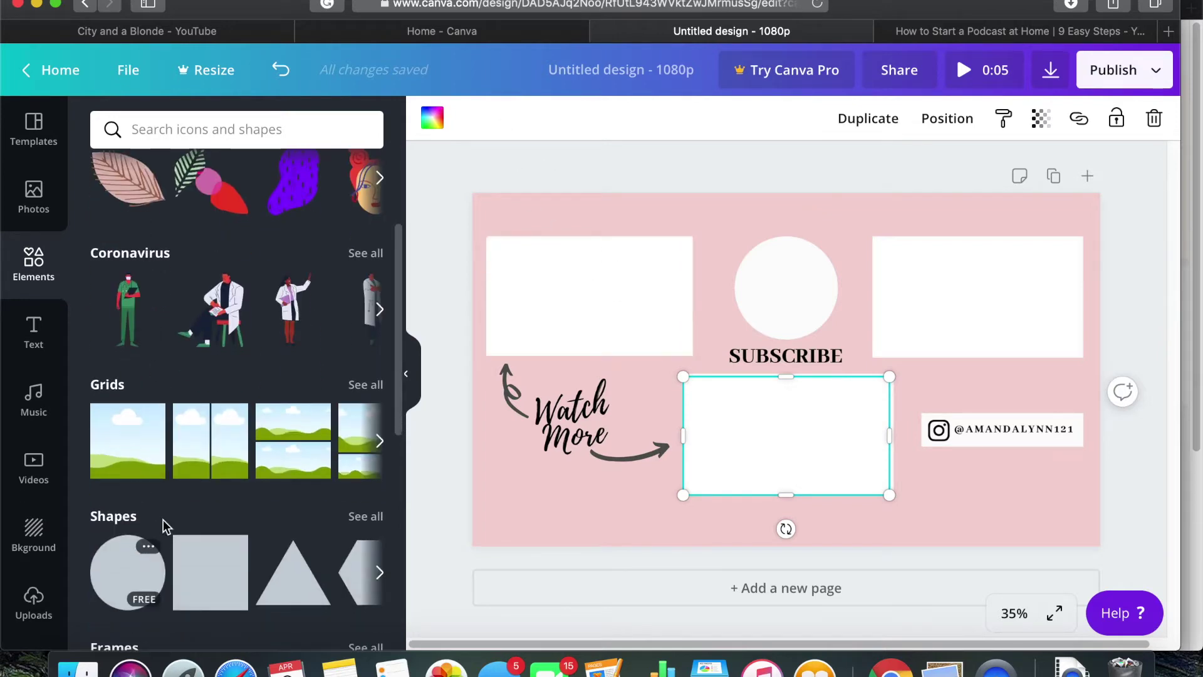
scroll(165, 525, "down", 3)
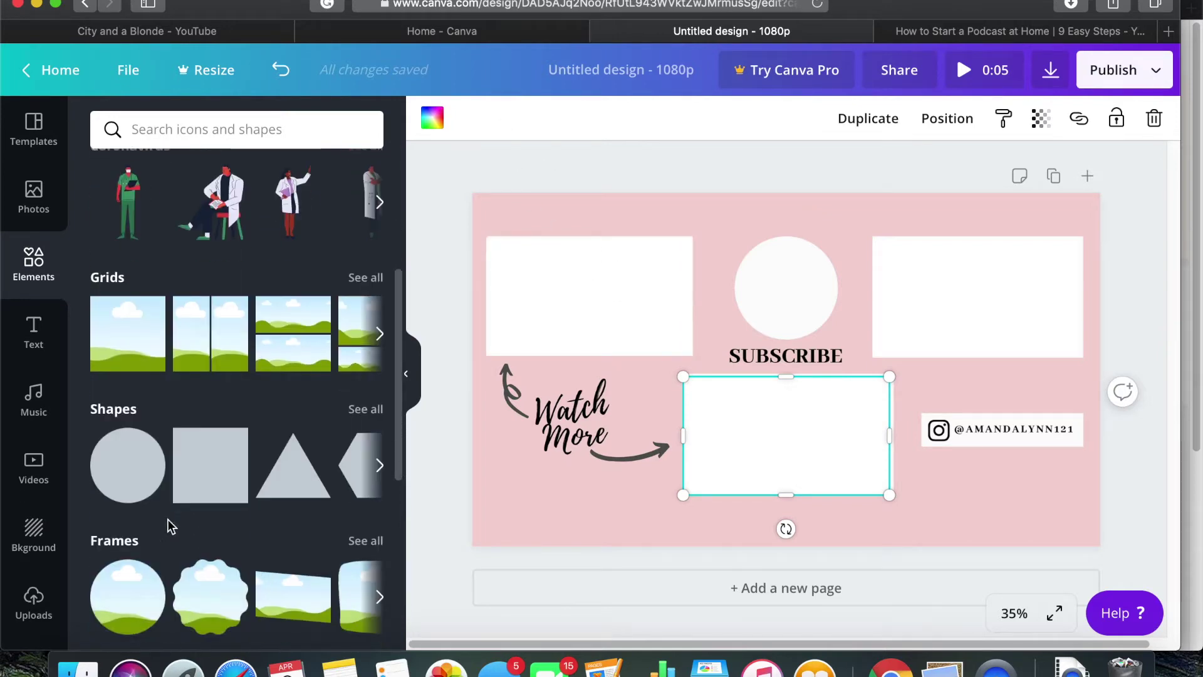
left_click(110, 470)
left_click_drag(750, 399, 808, 332)
left_click_drag(881, 288, 799, 293)
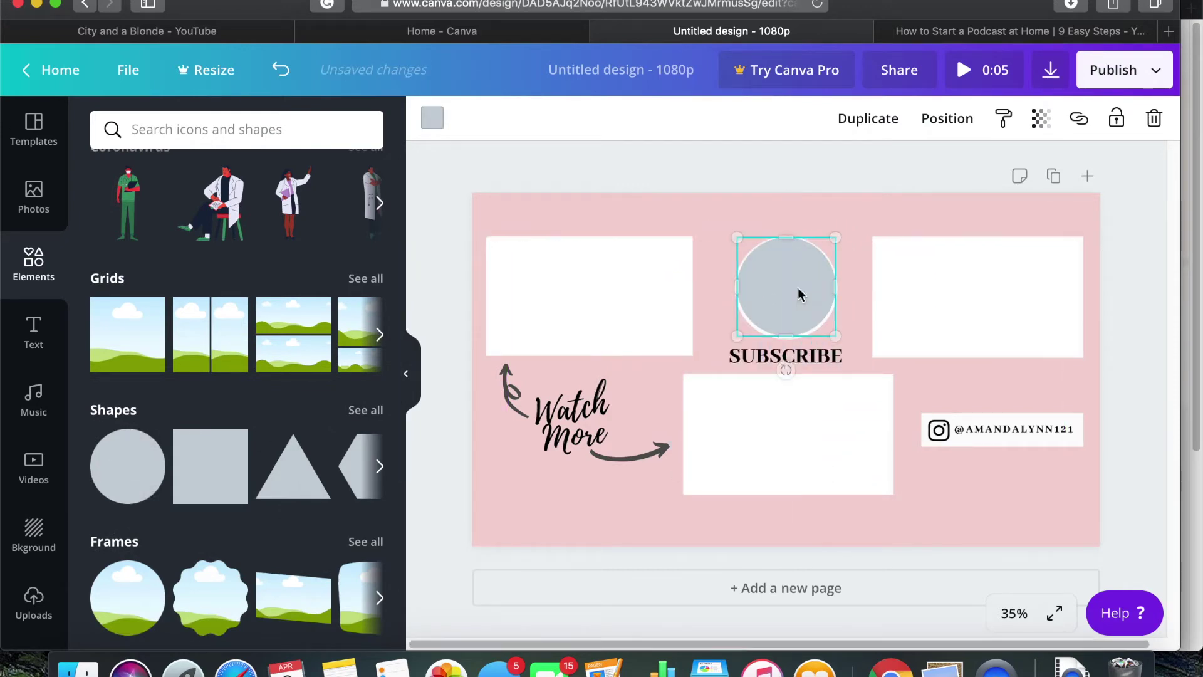
left_click(432, 119)
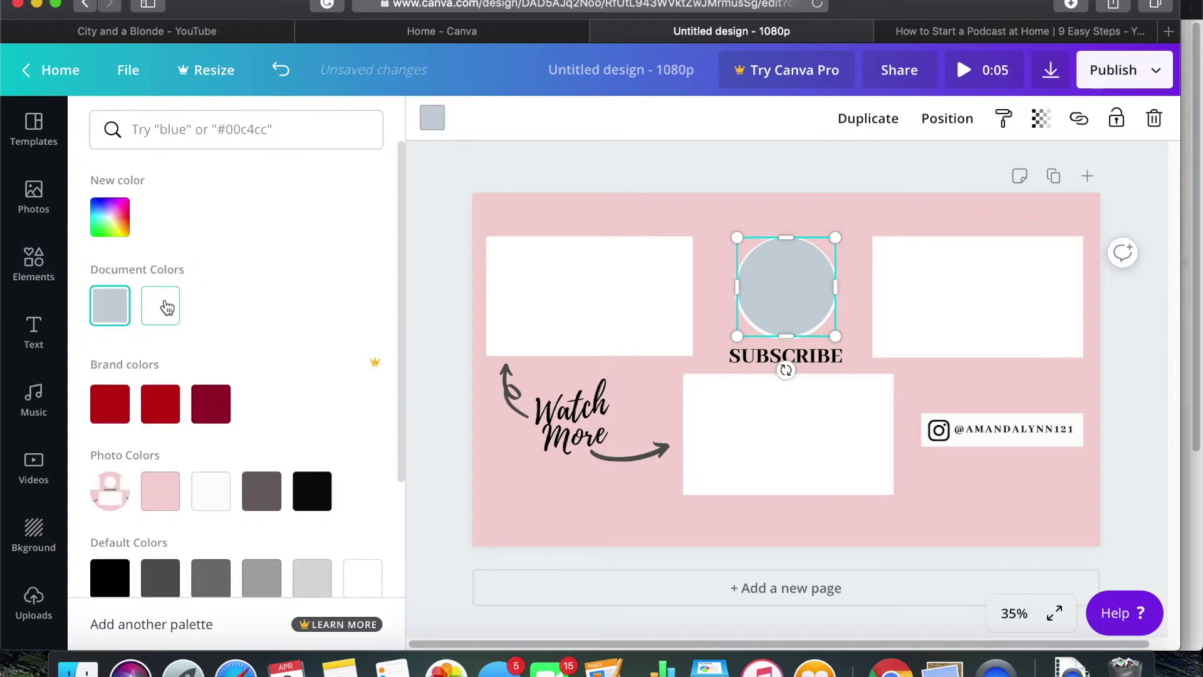
left_click(164, 306)
key("Escape")
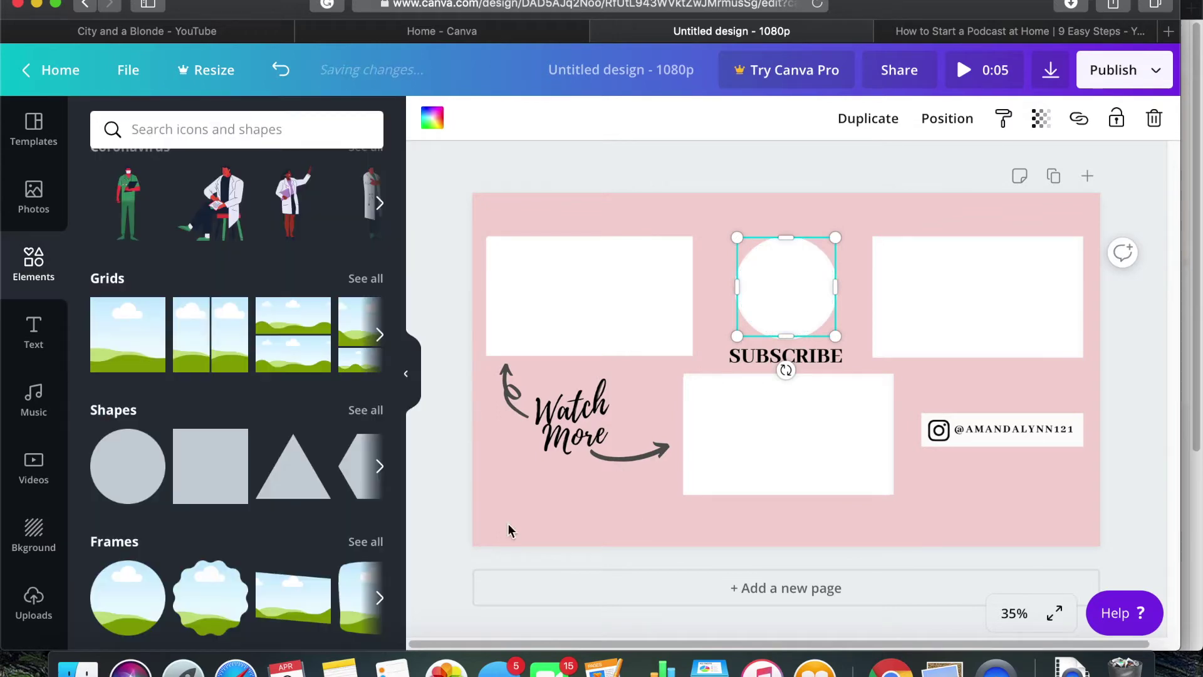
left_click(35, 343)
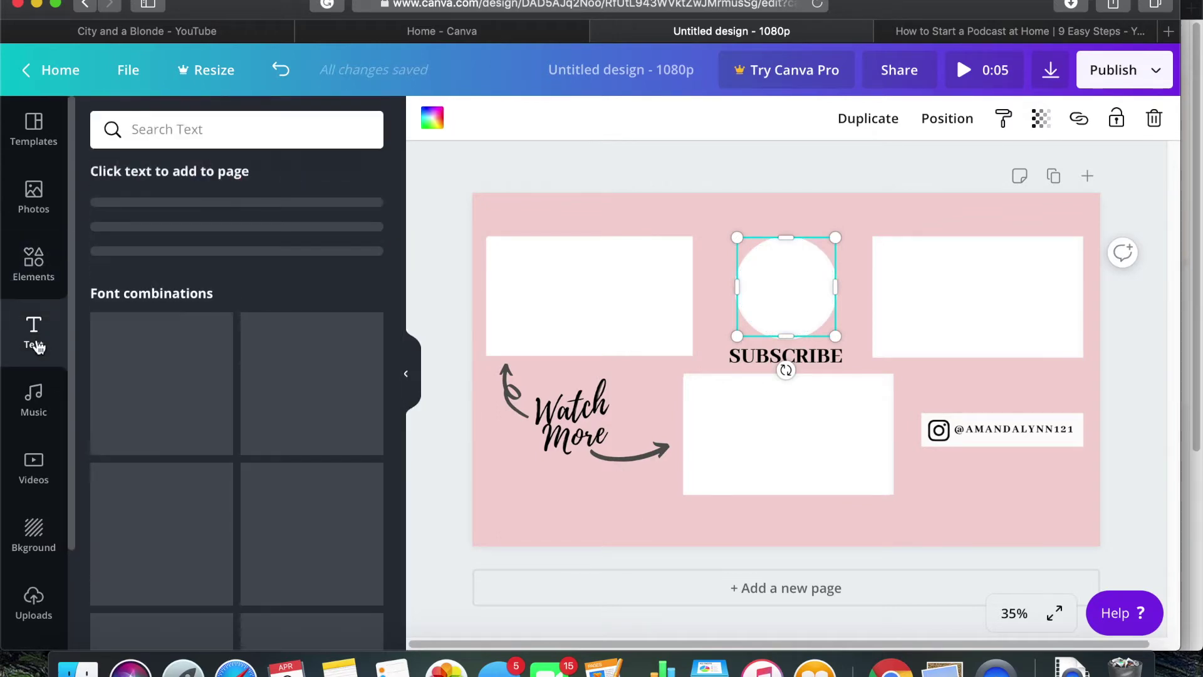
Add the Dazzle text set, drop its extra line, retype it as SUBSCRIBE! and fit it under the circle
scroll(166, 474, "down", 1)
scroll(166, 474, "down", 12)
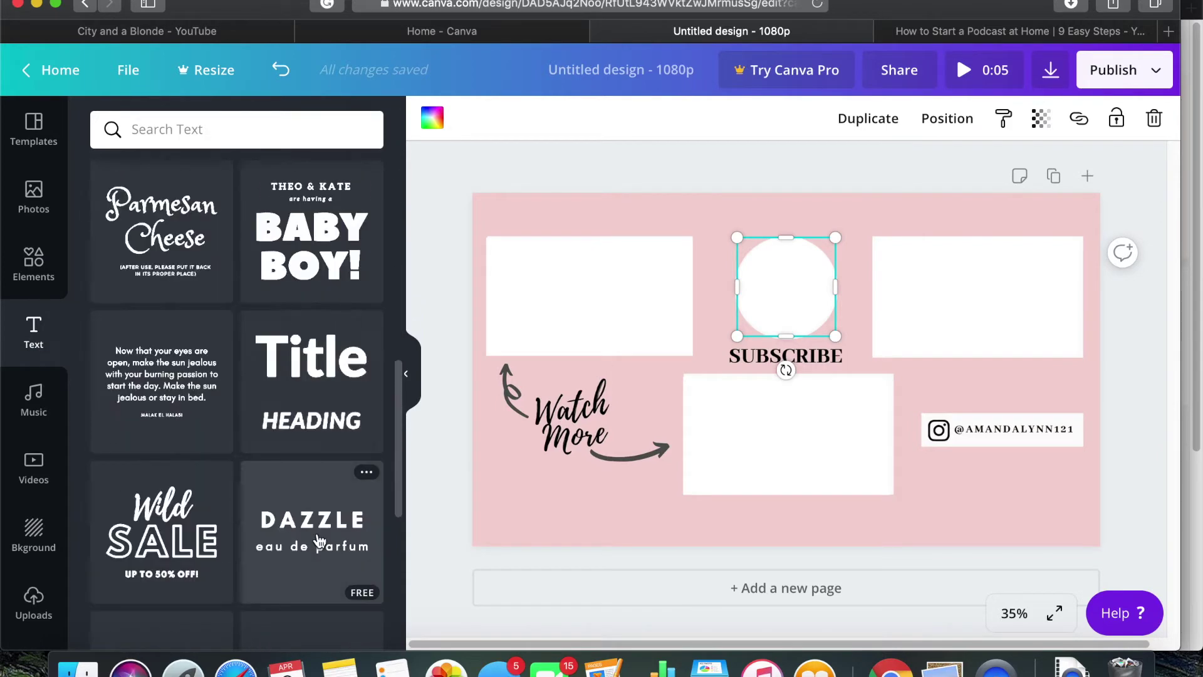
left_click(311, 532)
left_click(788, 374)
key("Delete")
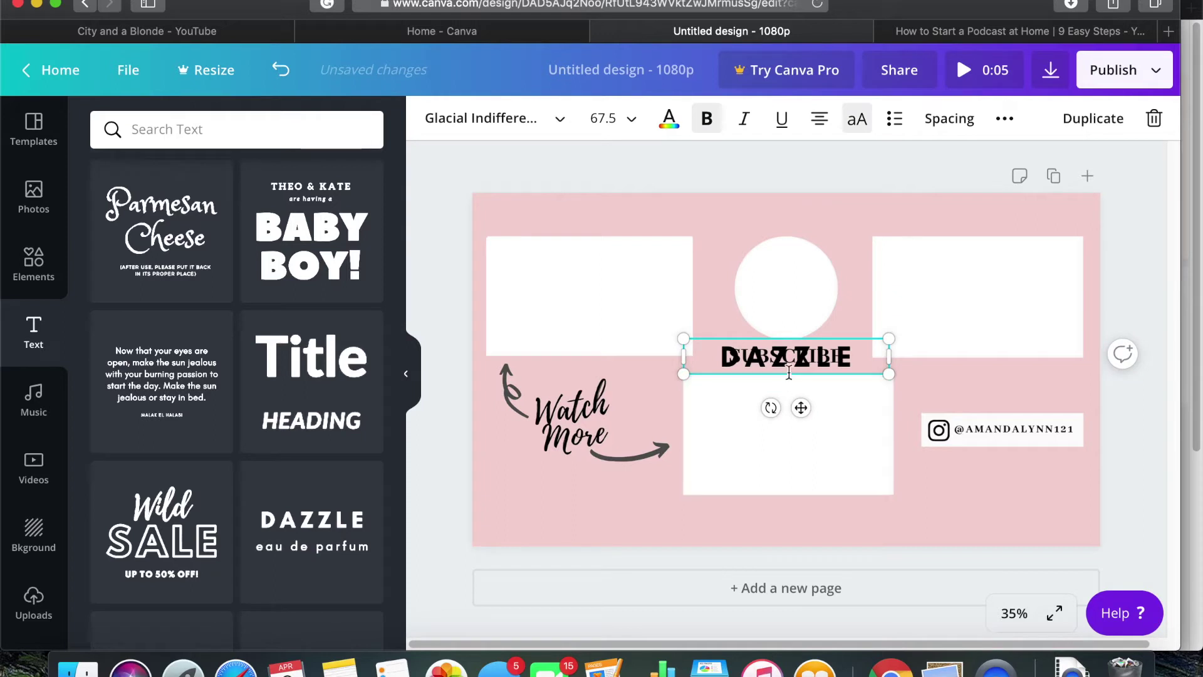
double_click(788, 354)
type("SUBSCRIBE")
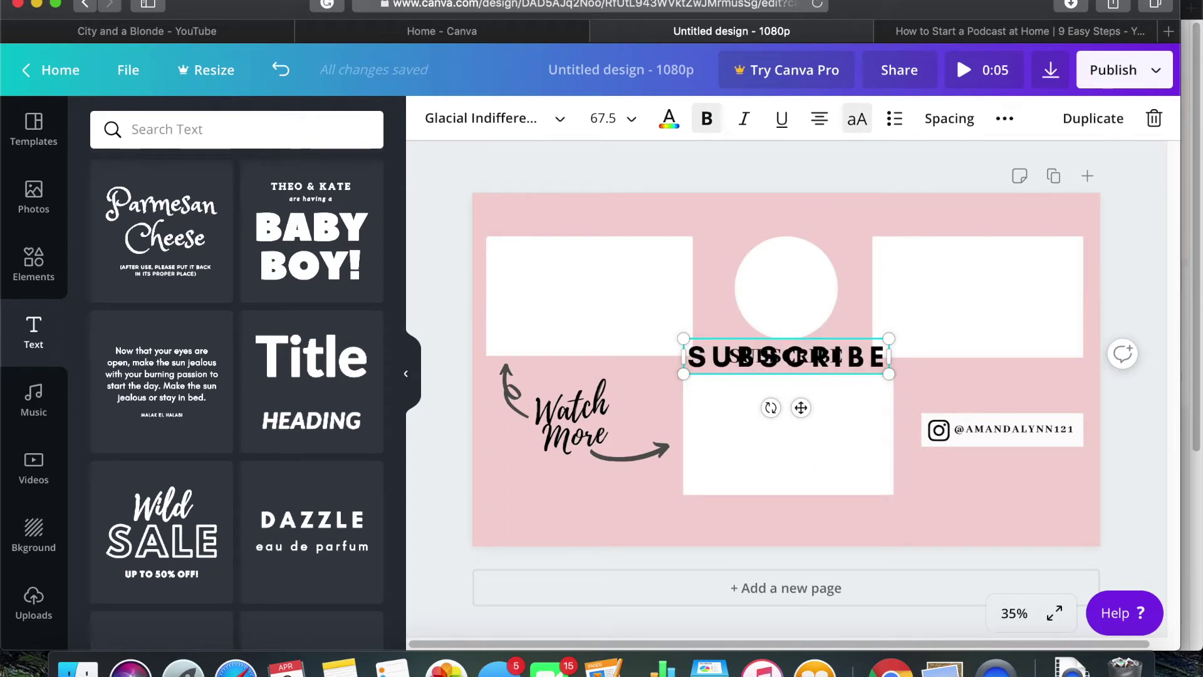
type("!")
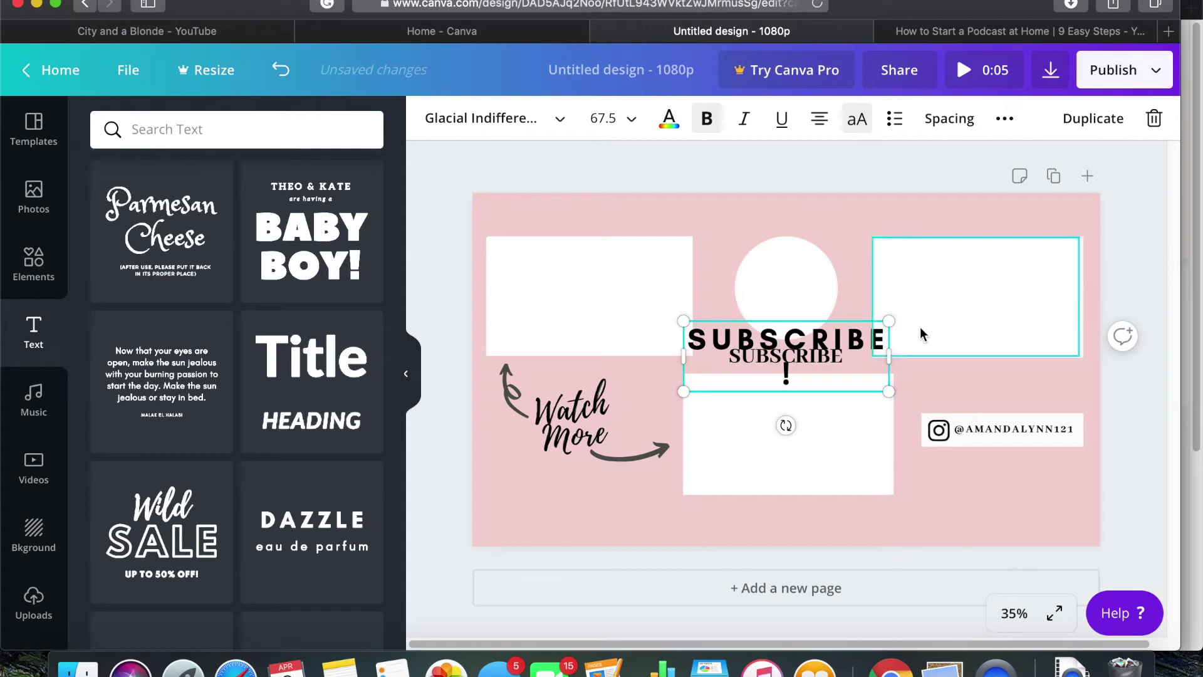
left_click_drag(888, 355, 906, 354)
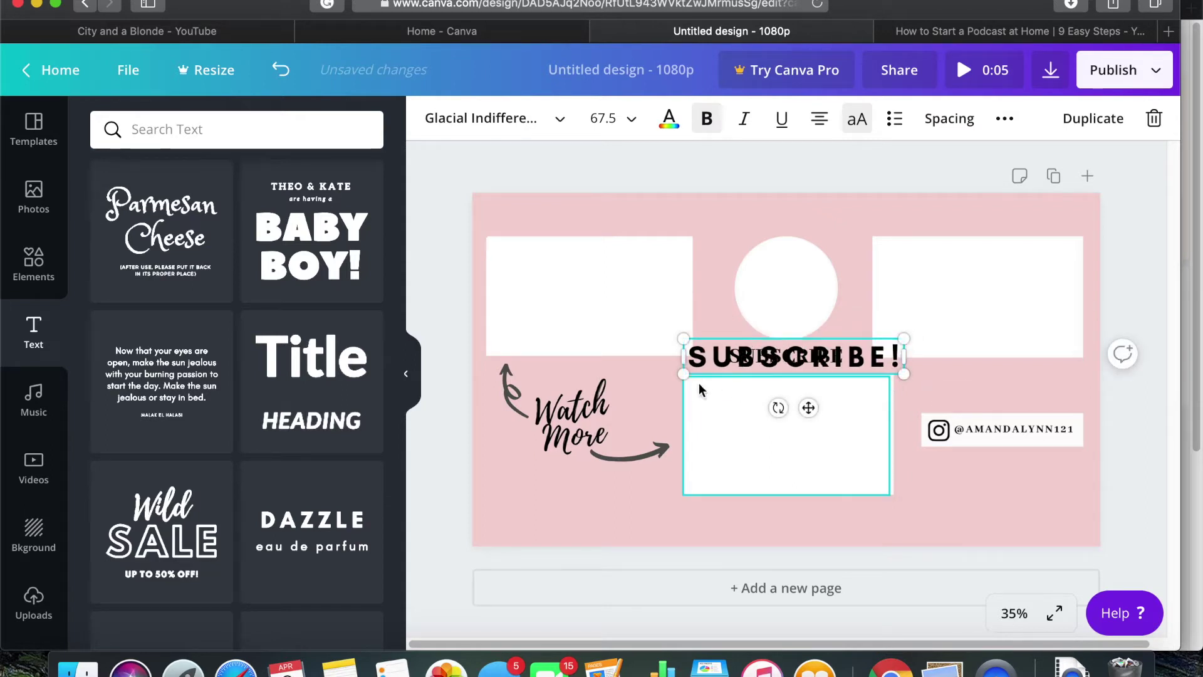
left_click_drag(683, 374, 730, 366)
Add the Wild SALE set, delete its extra lines, and make a small Watch More label at lower left
scroll(162, 376, "down", 3)
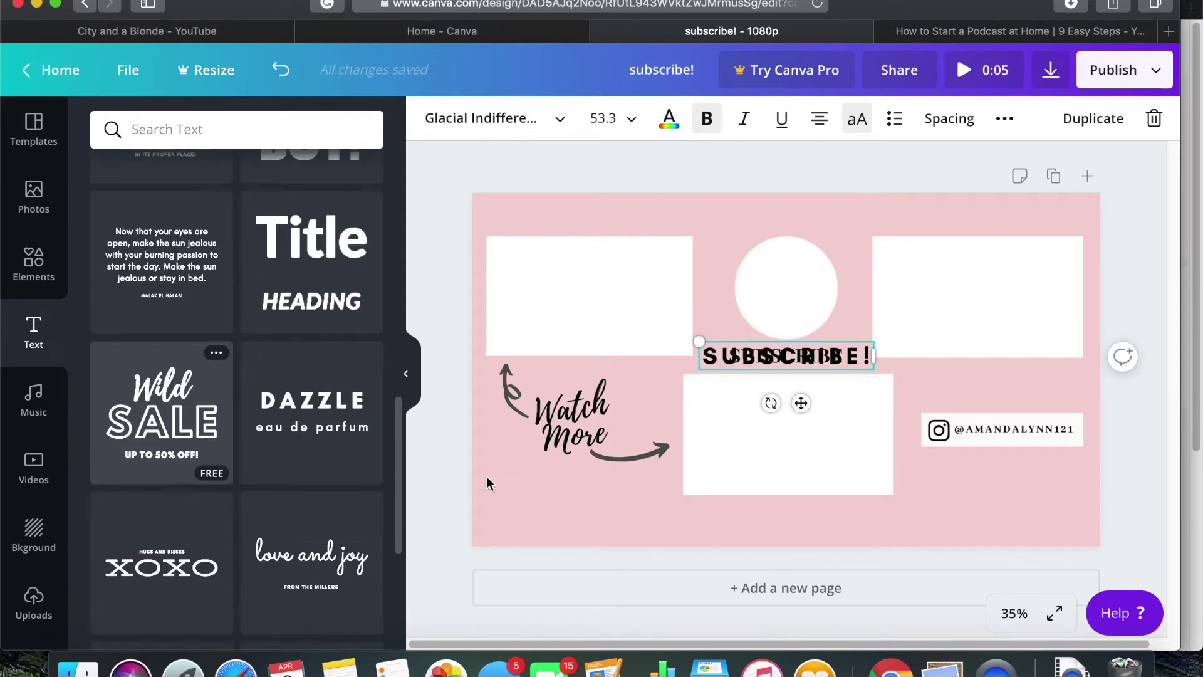
left_click(162, 413)
left_click(810, 409)
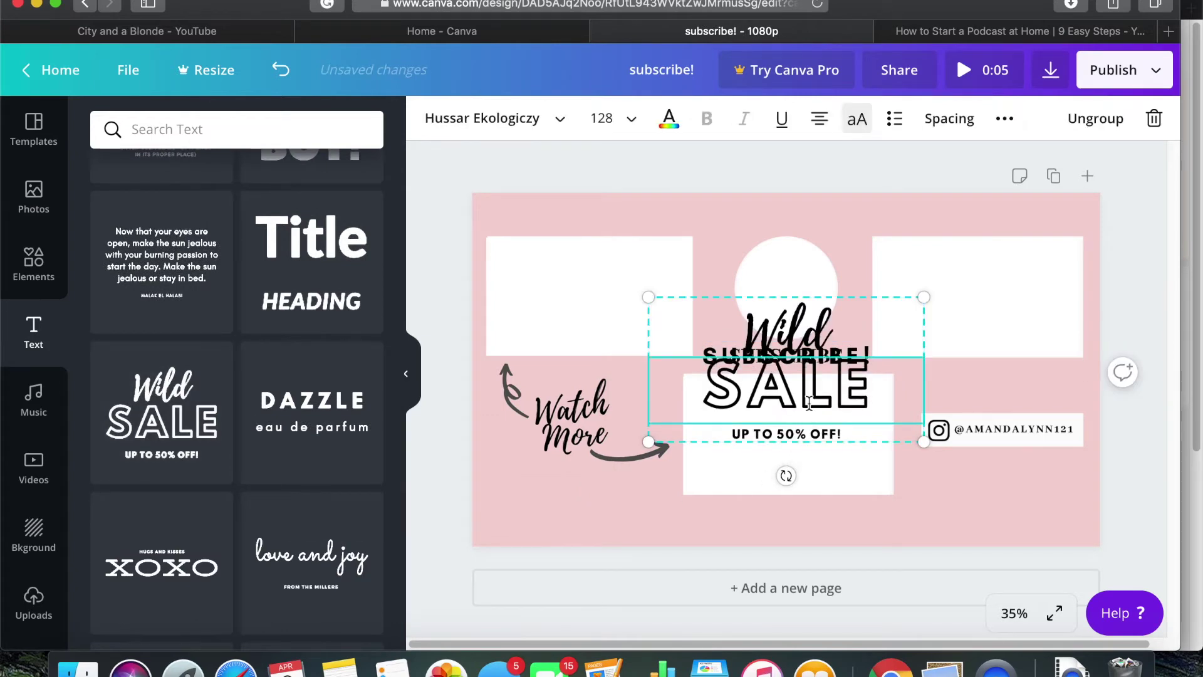
key("BackSpace")
left_click(807, 434)
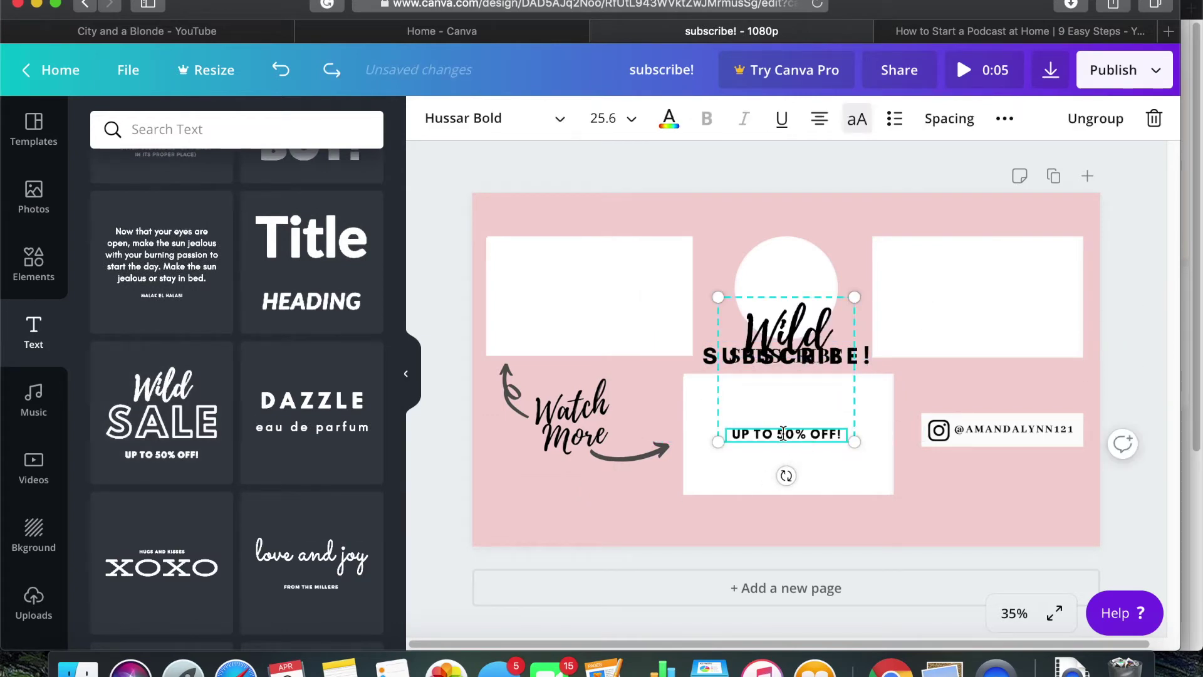
key("BackSpace")
left_click_drag(805, 327, 585, 411)
left_click(584, 410)
type("Watch More")
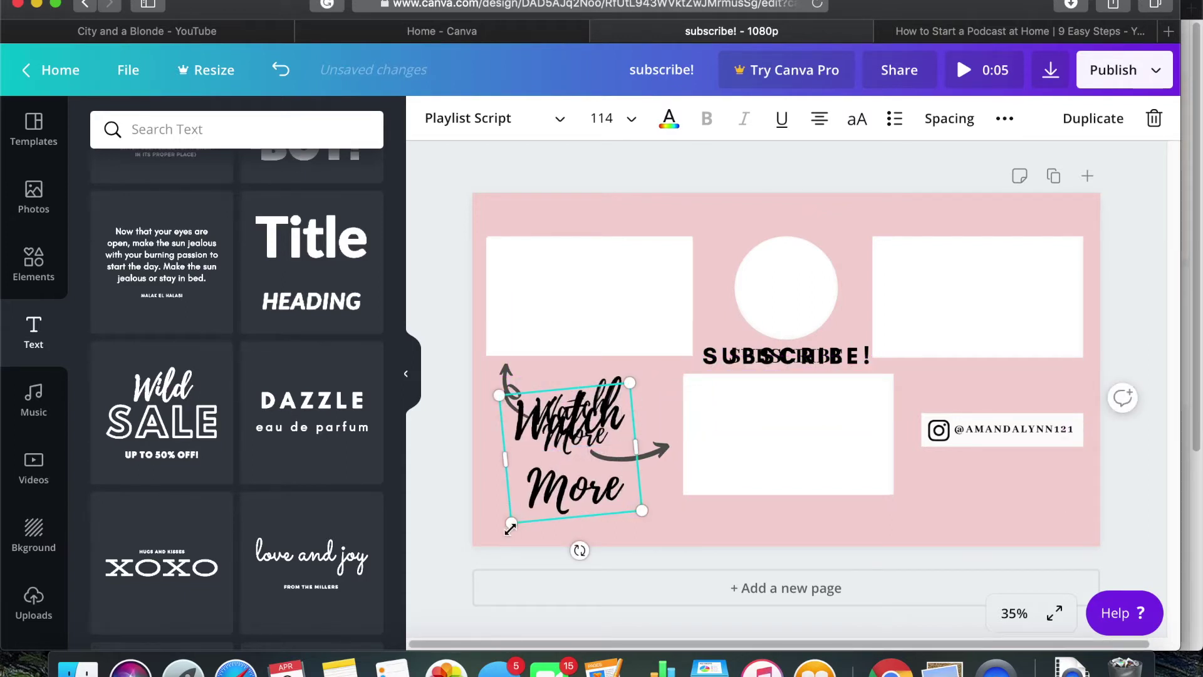
left_click_drag(510, 528, 534, 464)
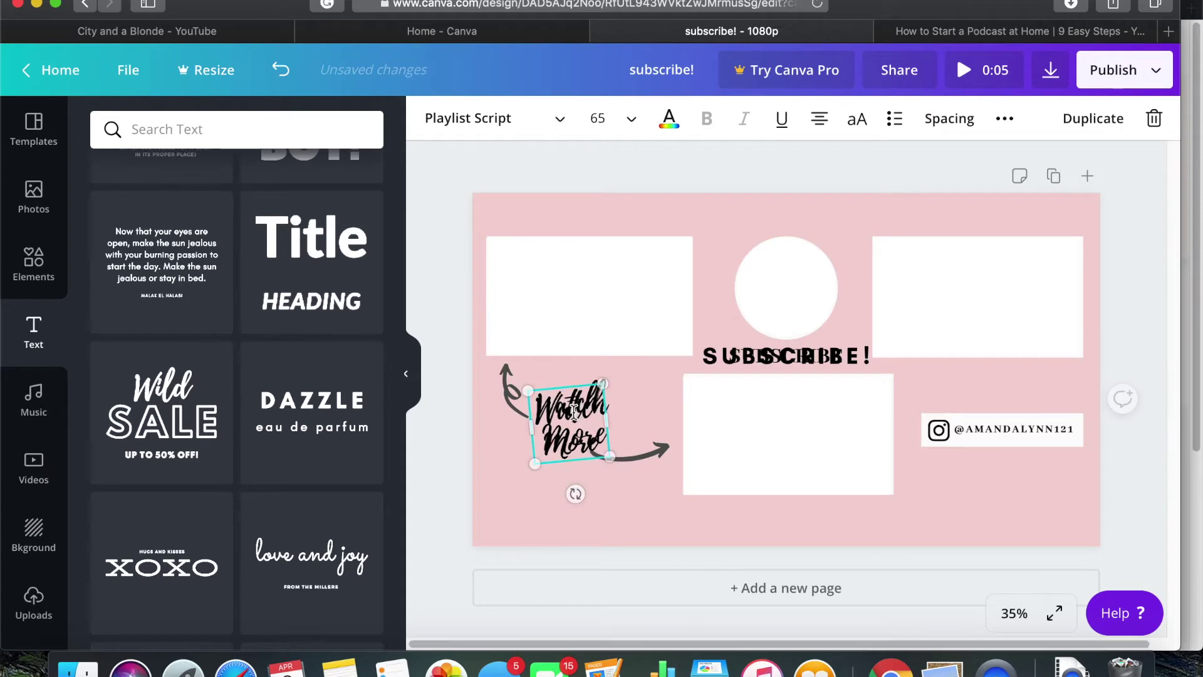
Search elements for arrows, add a white loopy arrow, flip it horizontally, and place it below Watch More
left_click(33, 263)
left_click(282, 128)
type("a")
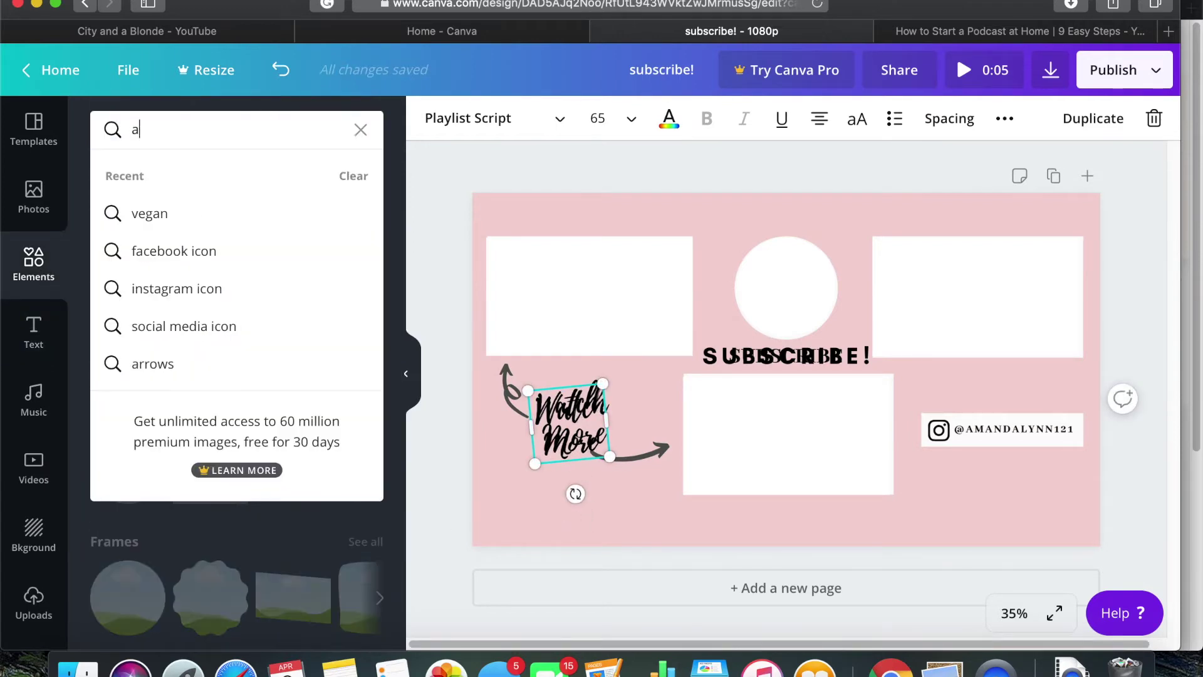
type("rro")
left_click(153, 215)
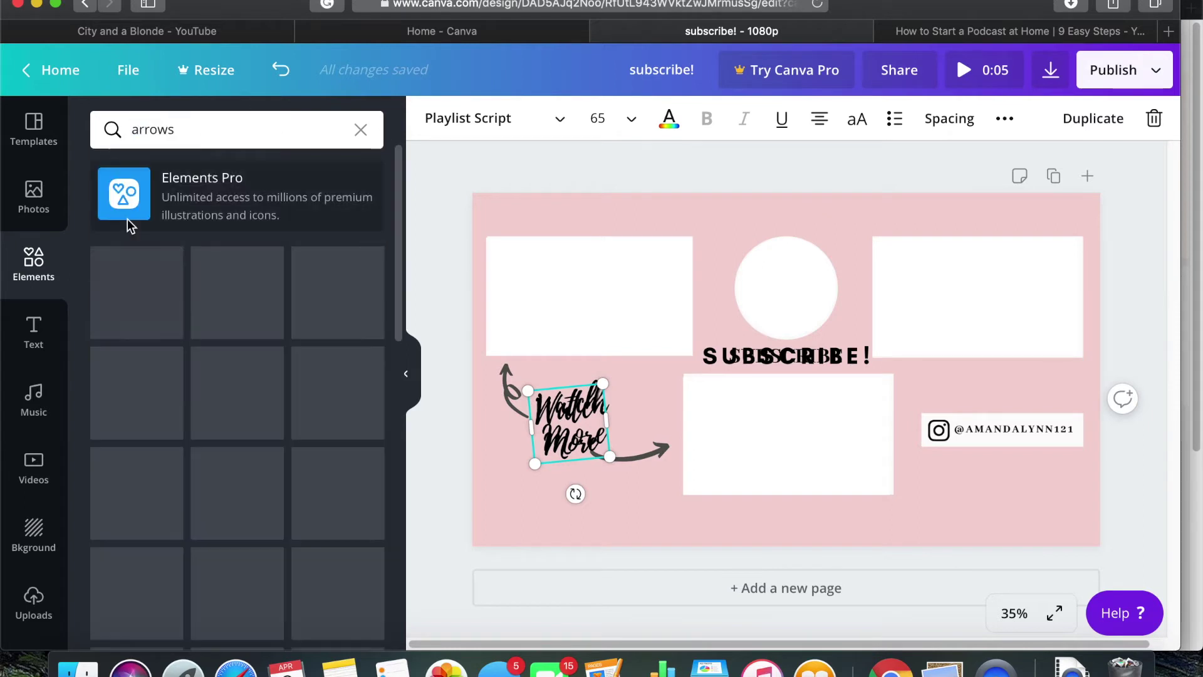
scroll(180, 444, "down", 5)
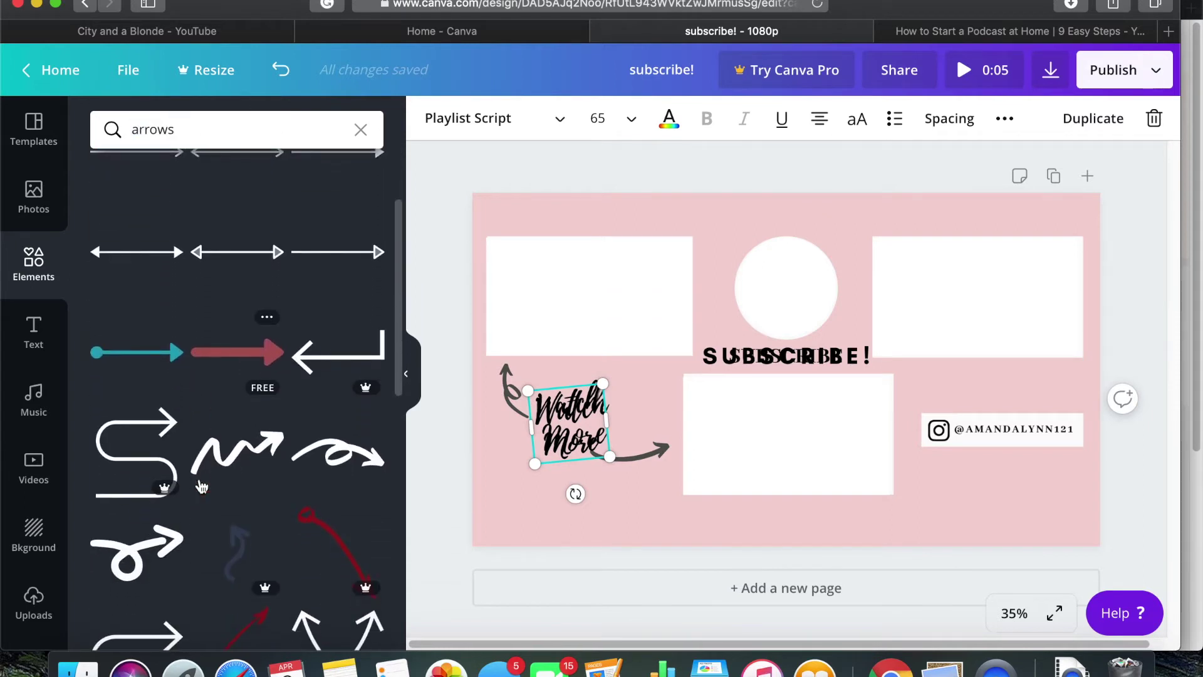
left_click(784, 437)
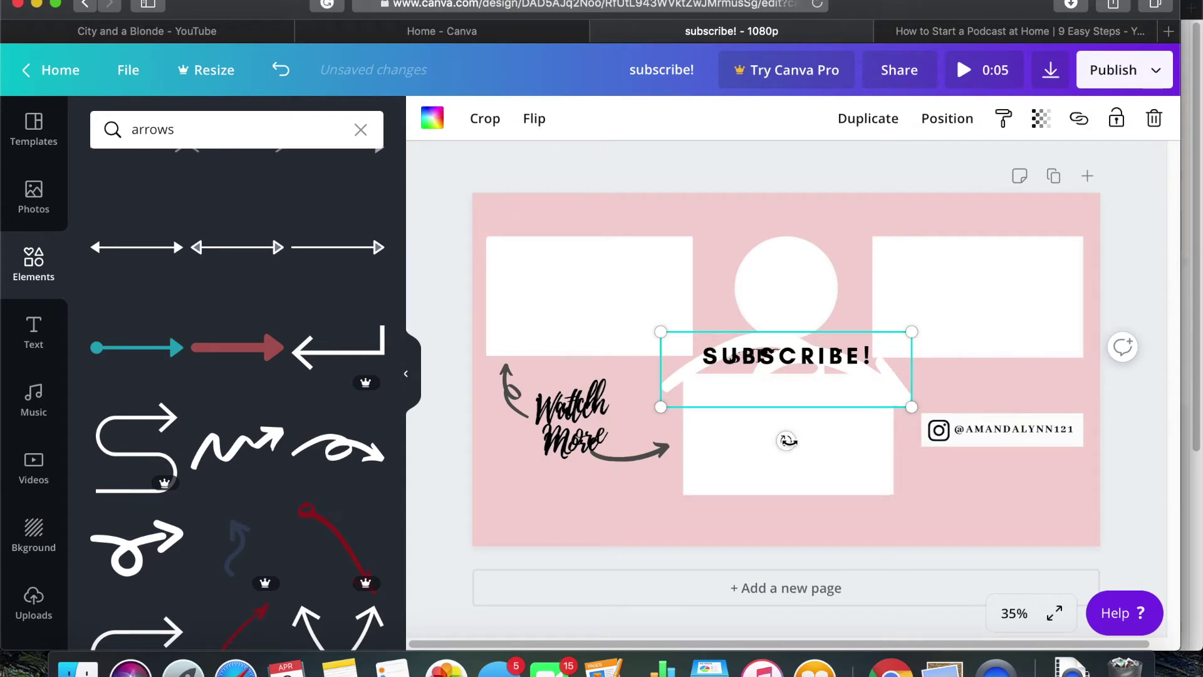
left_click(535, 120)
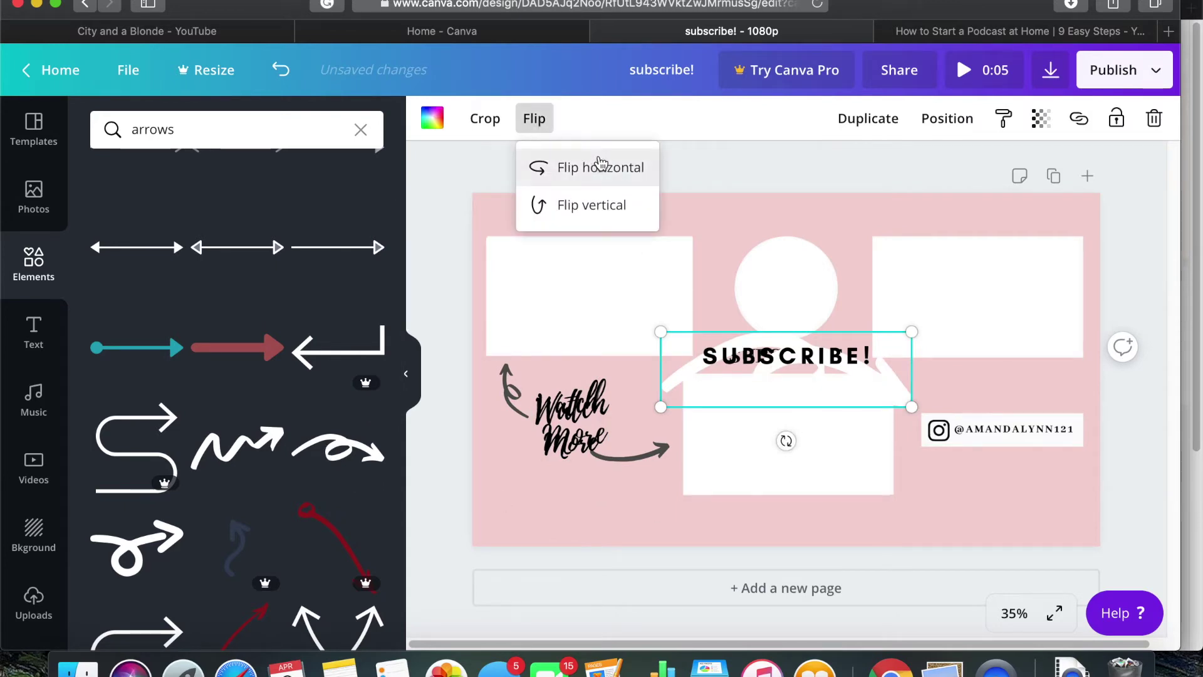
left_click(601, 166)
left_click_drag(746, 389, 645, 486)
Shrink the loopy arrow under Watch More and colour it black
left_click_drag(701, 459, 621, 491)
left_click(433, 119)
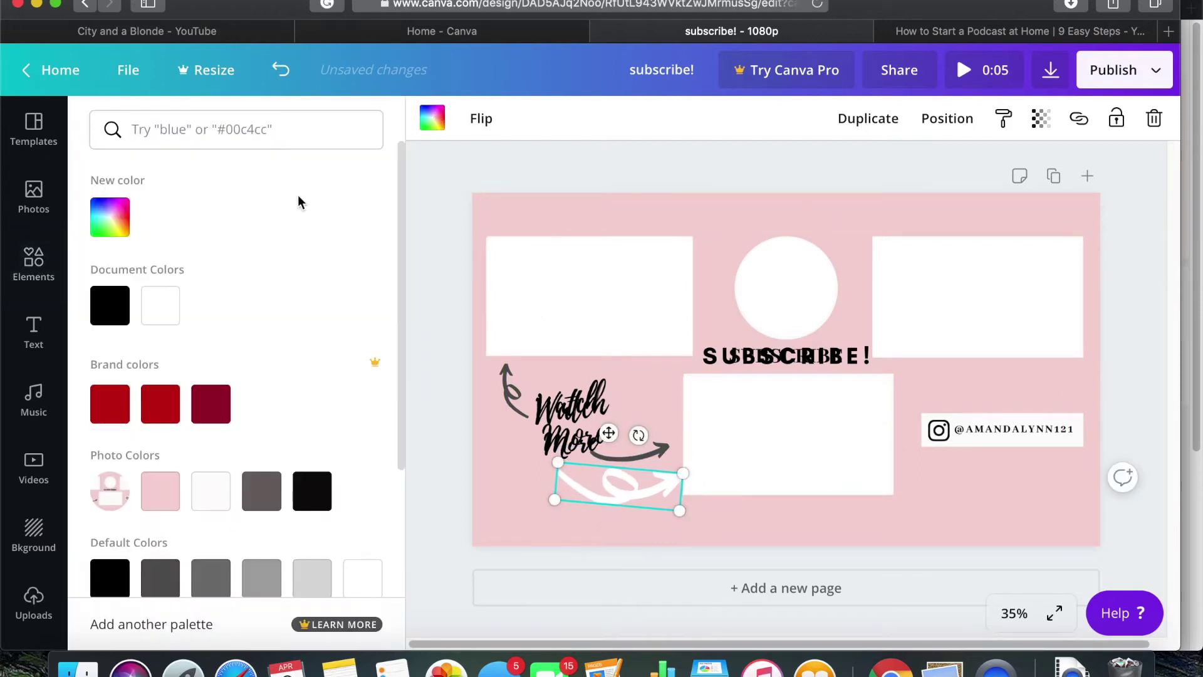
left_click(110, 306)
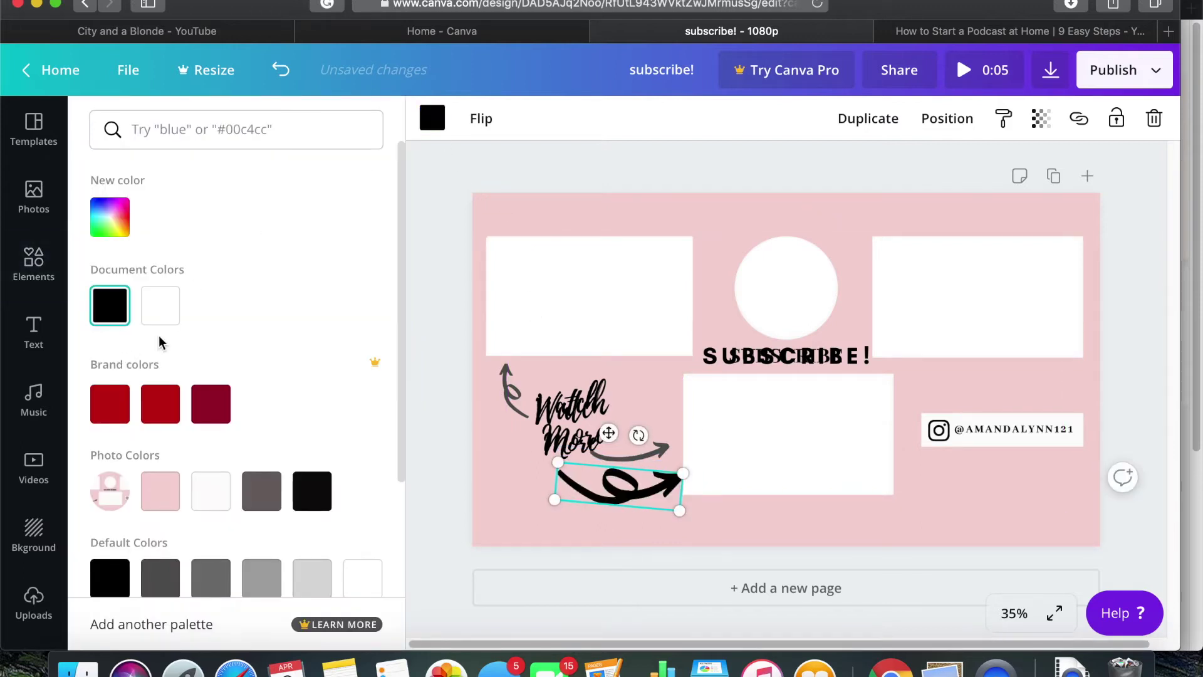
right_click(626, 500)
key("Escape")
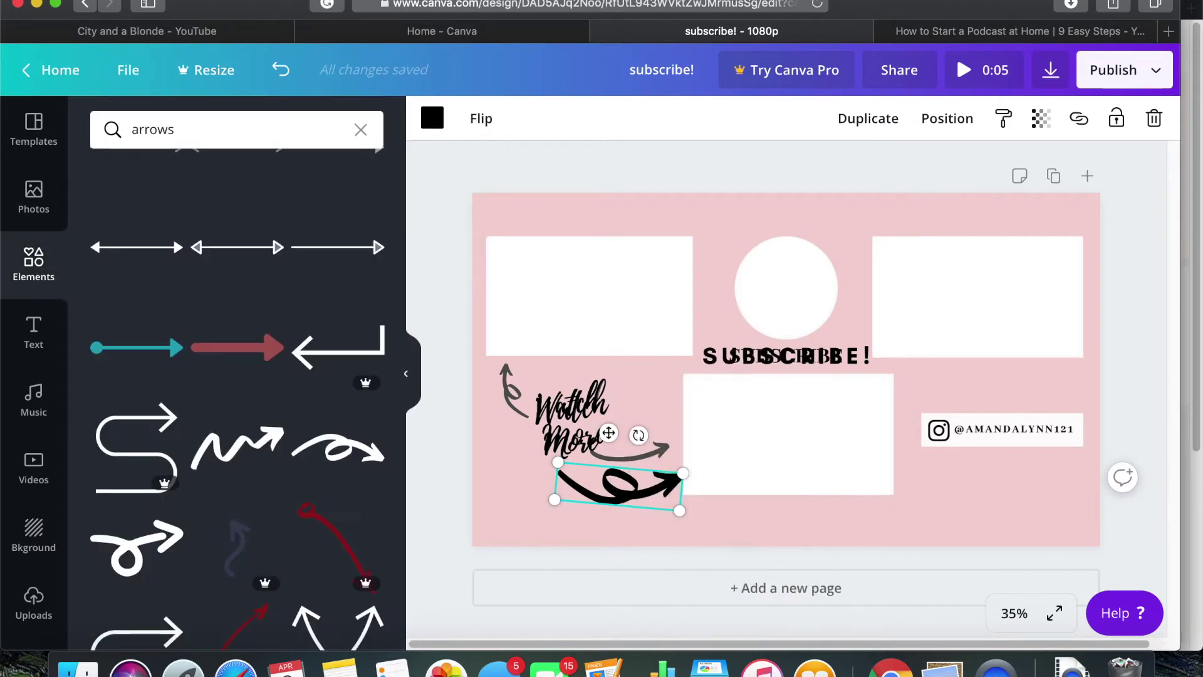
Duplicate the black arrow, flip the copy horizontally, and rotate it beside Watch More to point upward
left_click(867, 119)
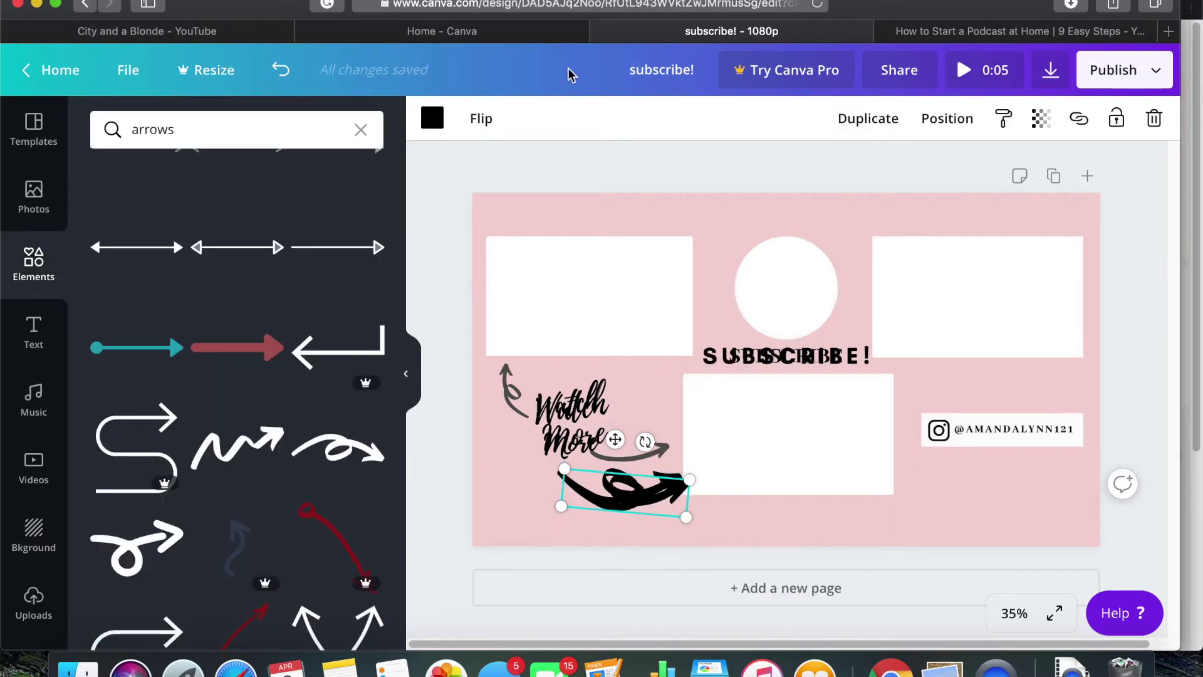
left_click(476, 119)
left_click(488, 166)
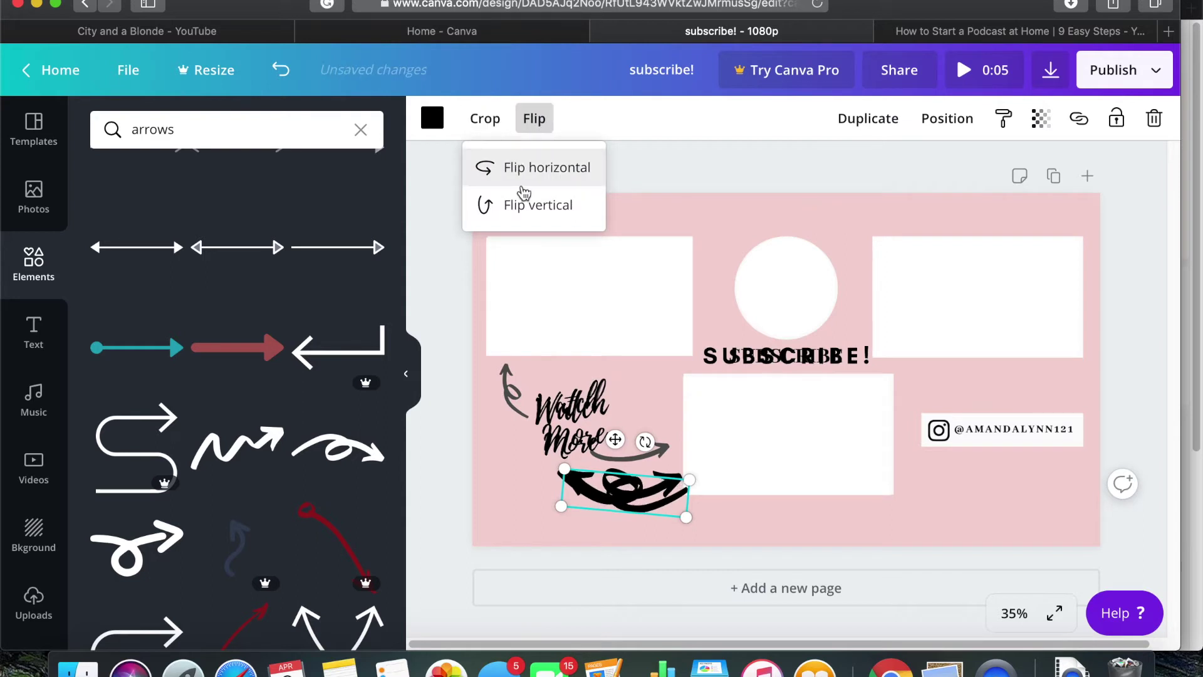
left_click_drag(589, 501, 534, 408)
left_click_drag(566, 360, 636, 452)
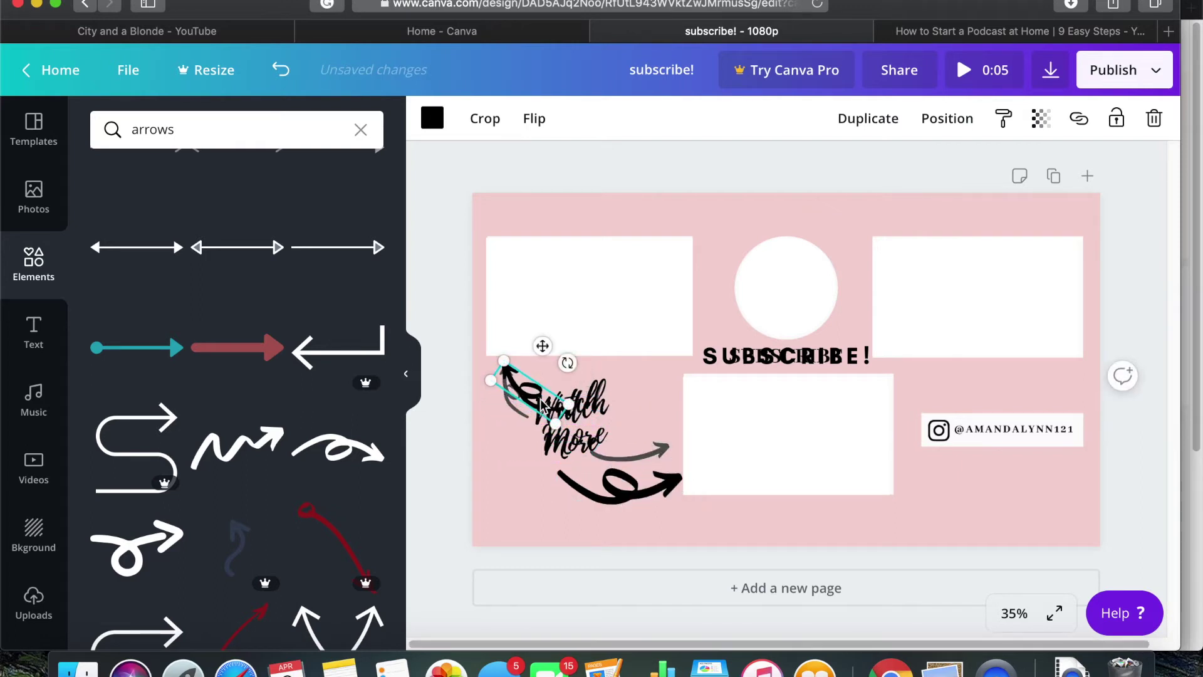
left_click(599, 482)
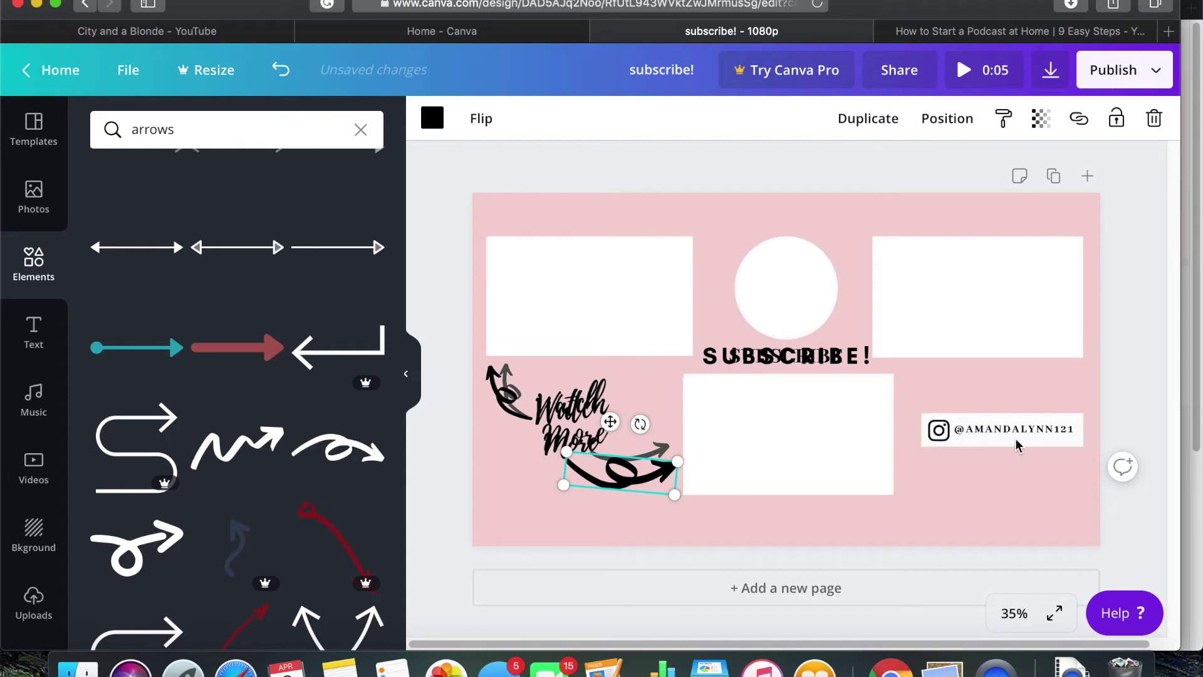
left_click(600, 208)
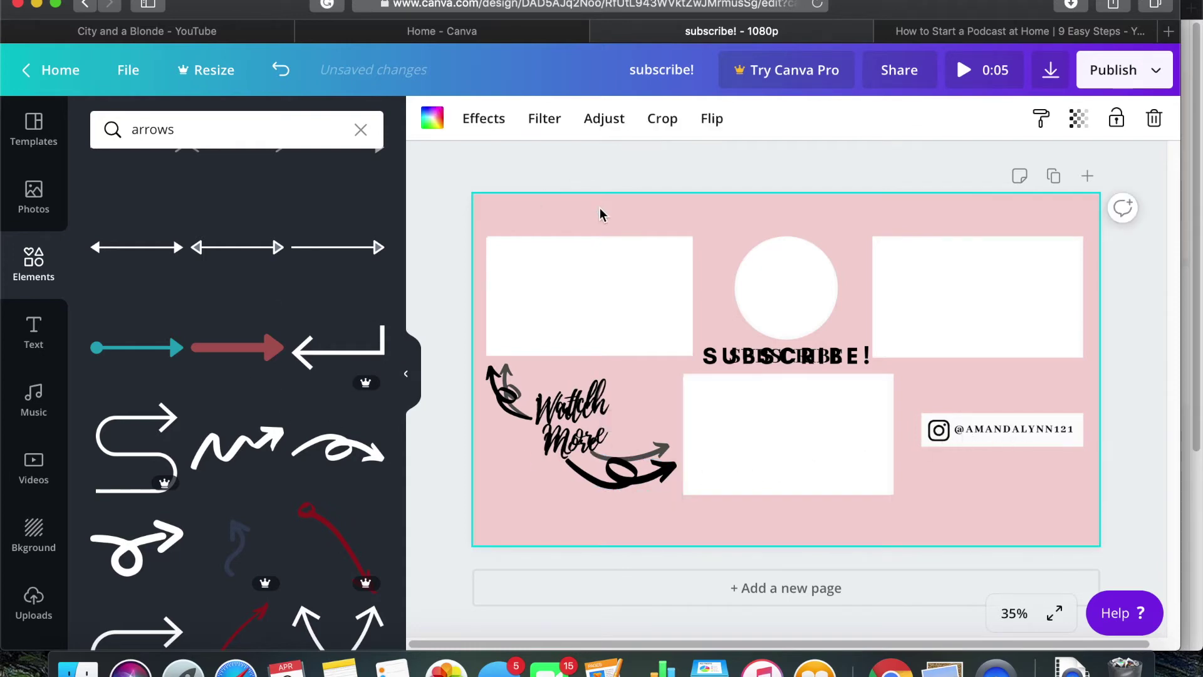
Make the page background dark red and add a thin grey bar at the lower right
left_click(432, 118)
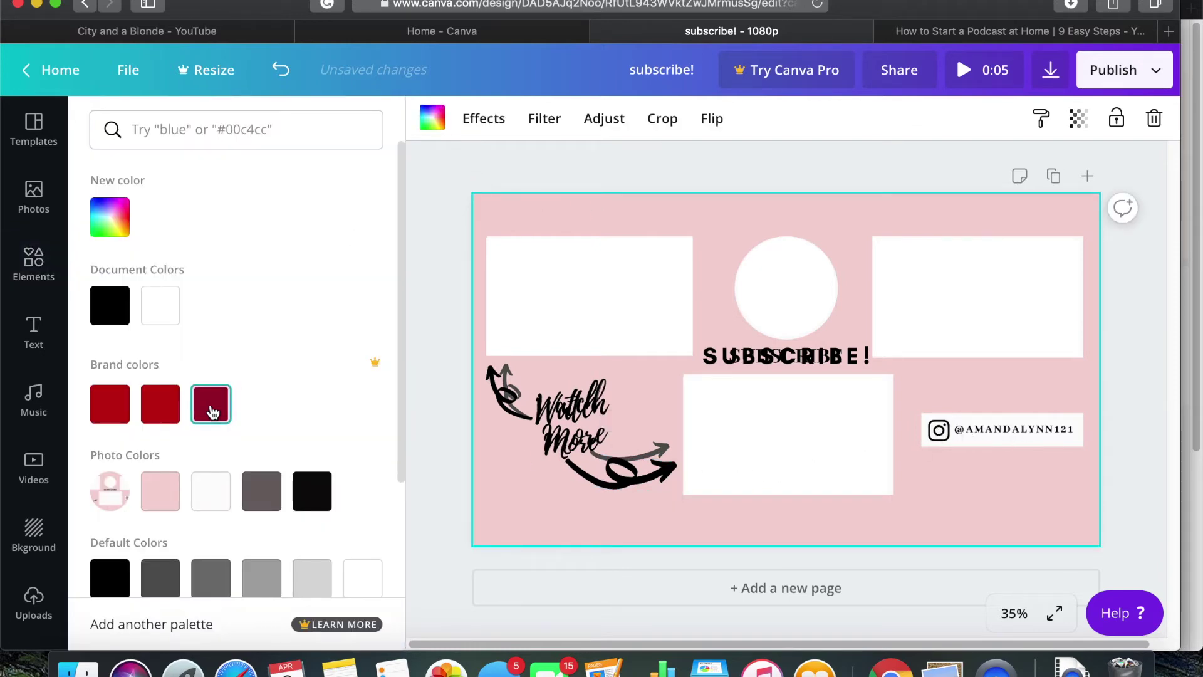
left_click(211, 408)
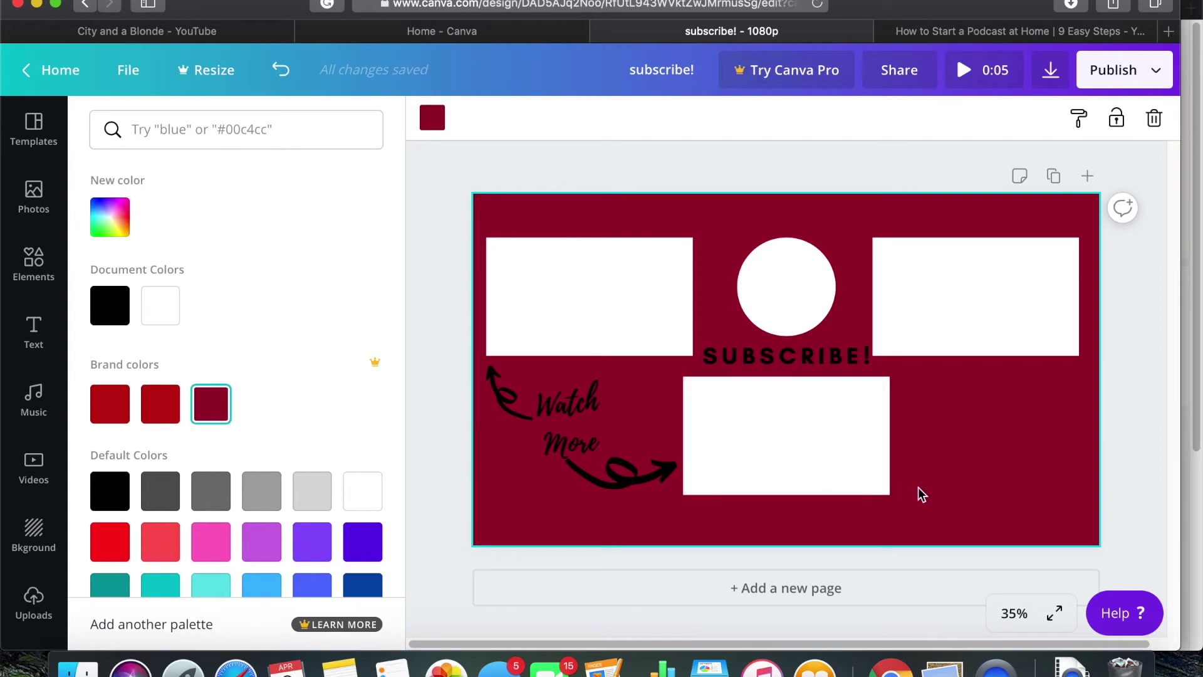
left_click(34, 263)
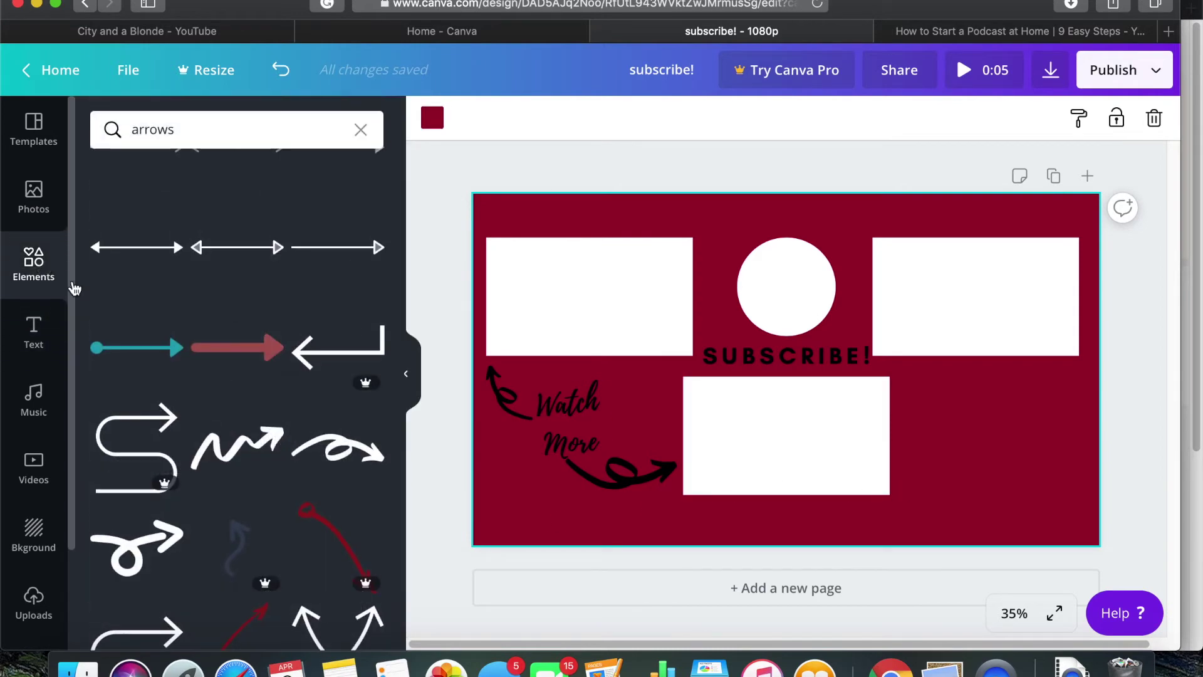
left_click(362, 130)
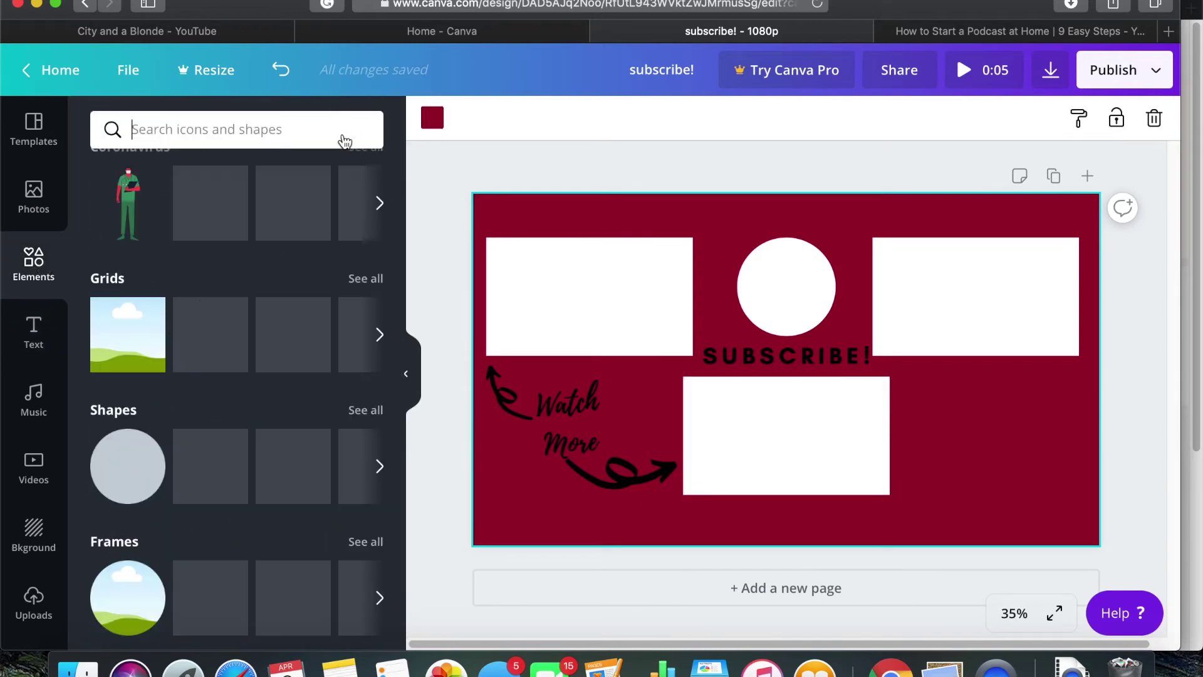
left_click(229, 476)
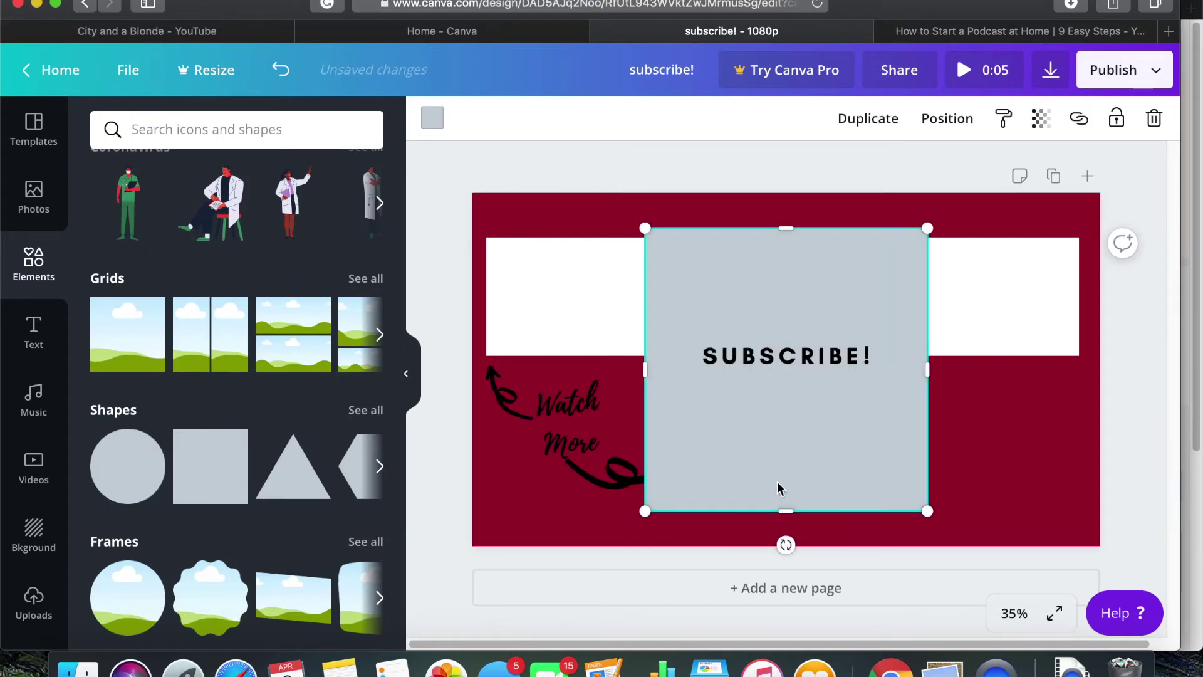
left_click_drag(787, 495, 905, 421)
left_click_drag(824, 416, 996, 443)
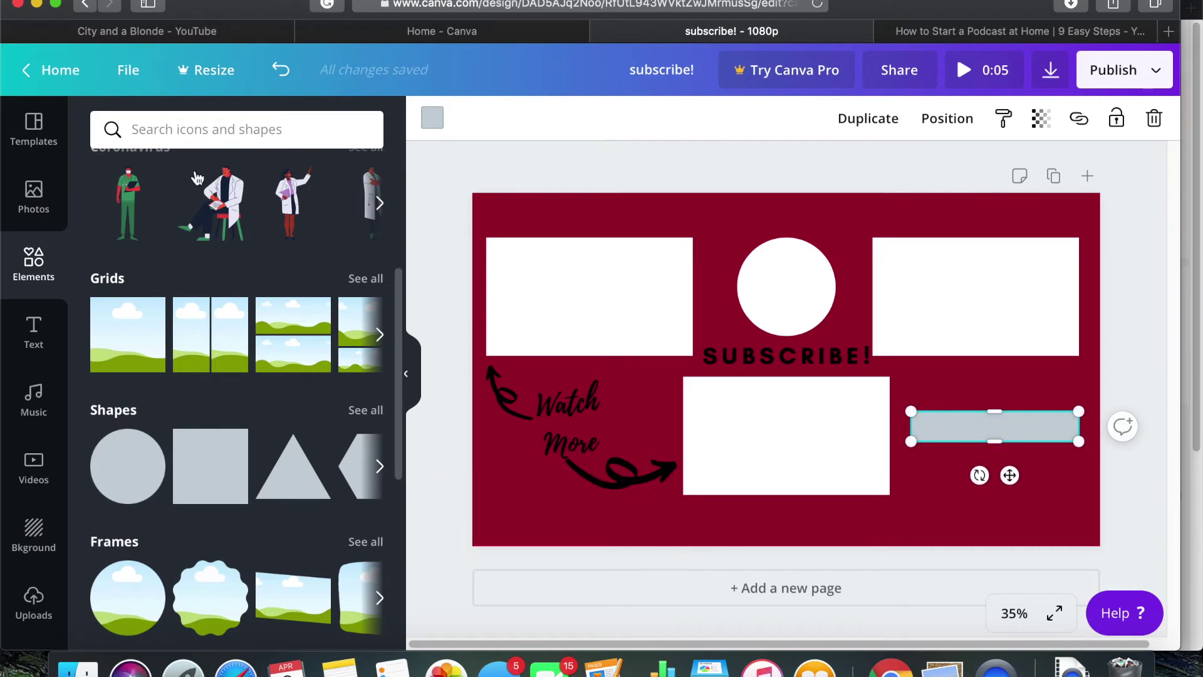
Search Elements for 'instag' and add the black Instagram icon, shrunk onto the right-hand bar
left_click(204, 137)
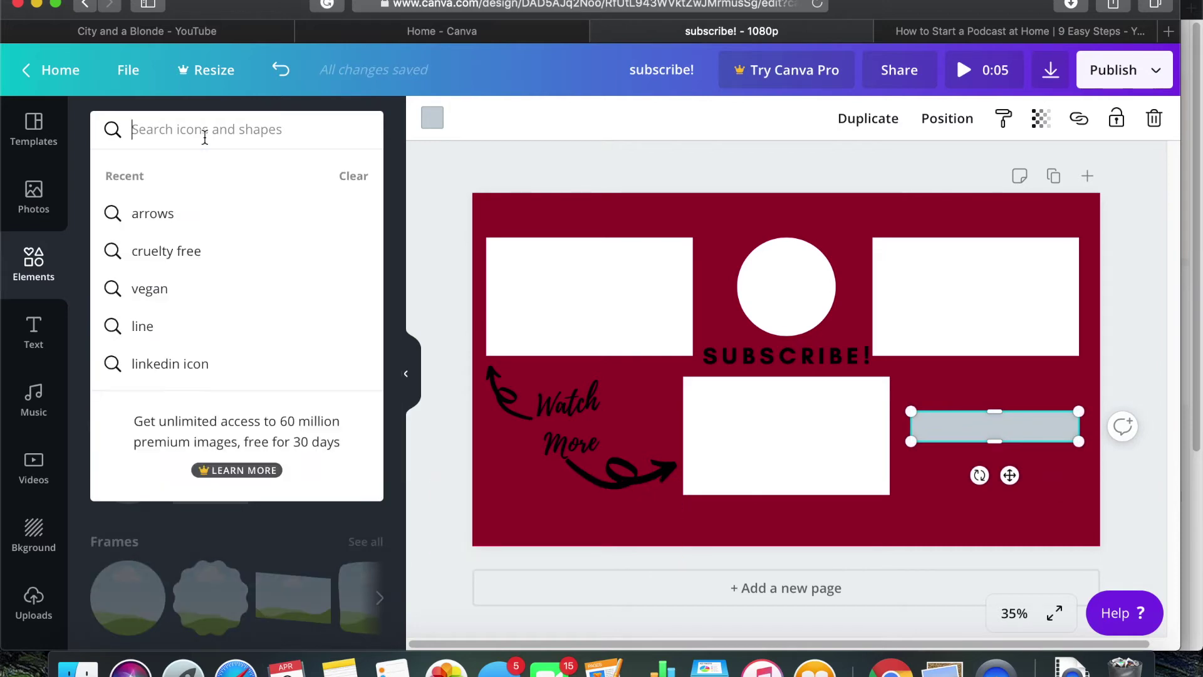
type("instagram")
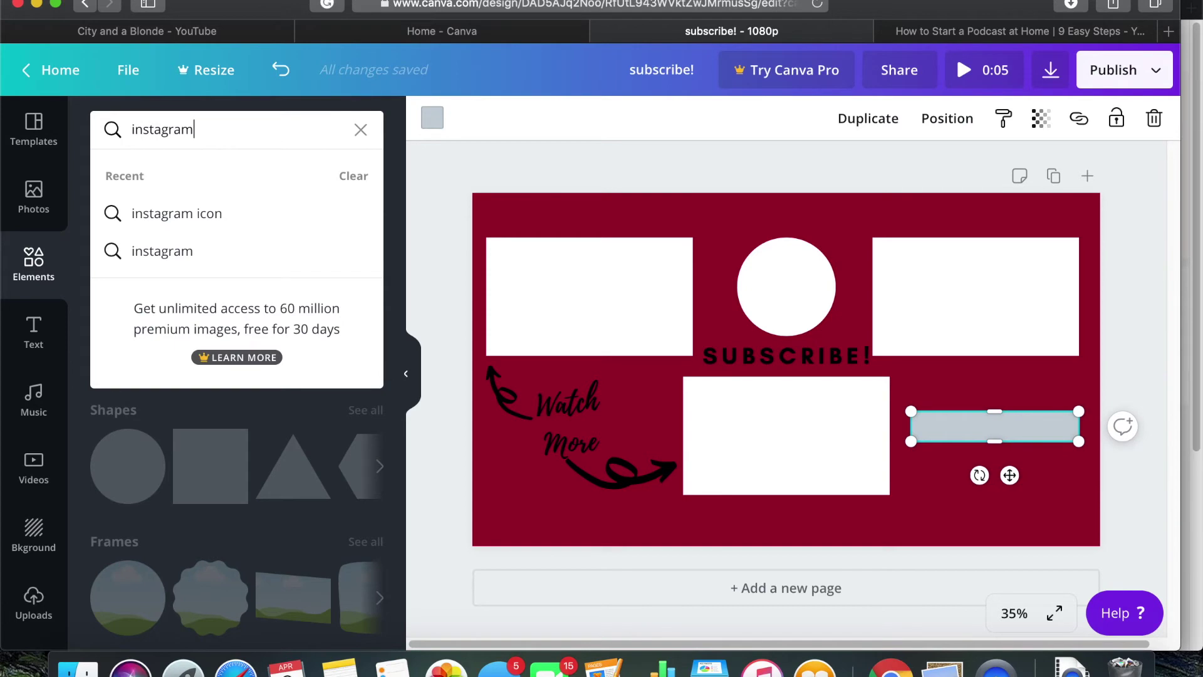
key("Return")
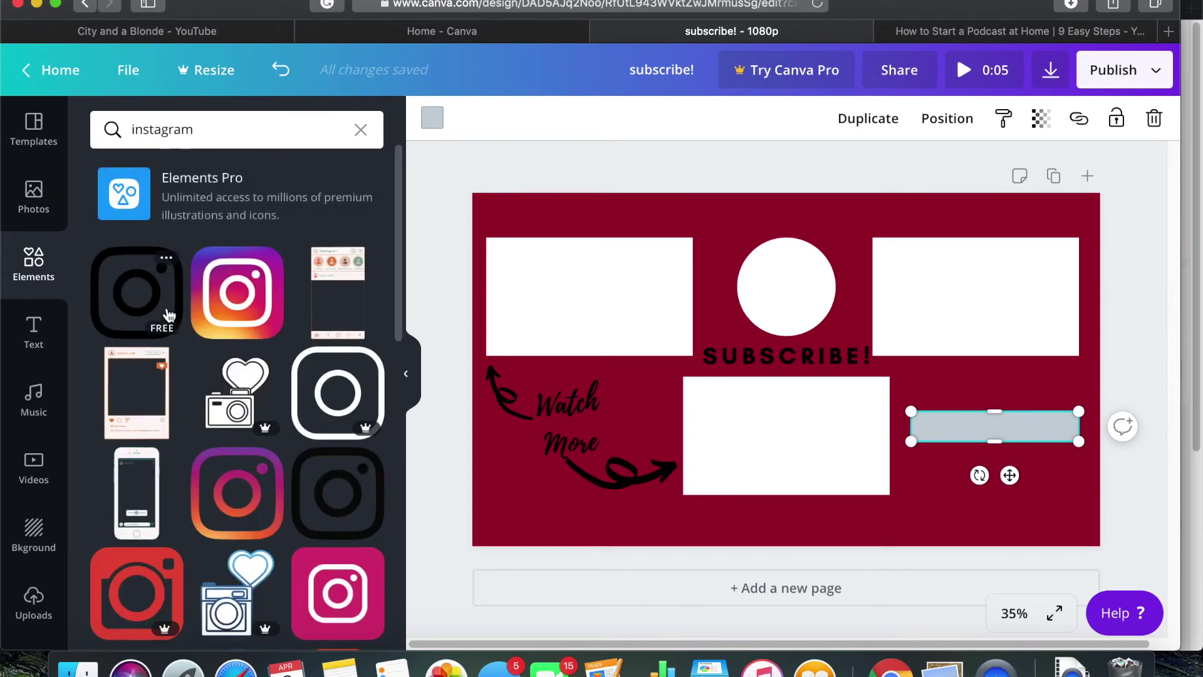
left_click(158, 305)
left_click_drag(715, 439, 938, 429)
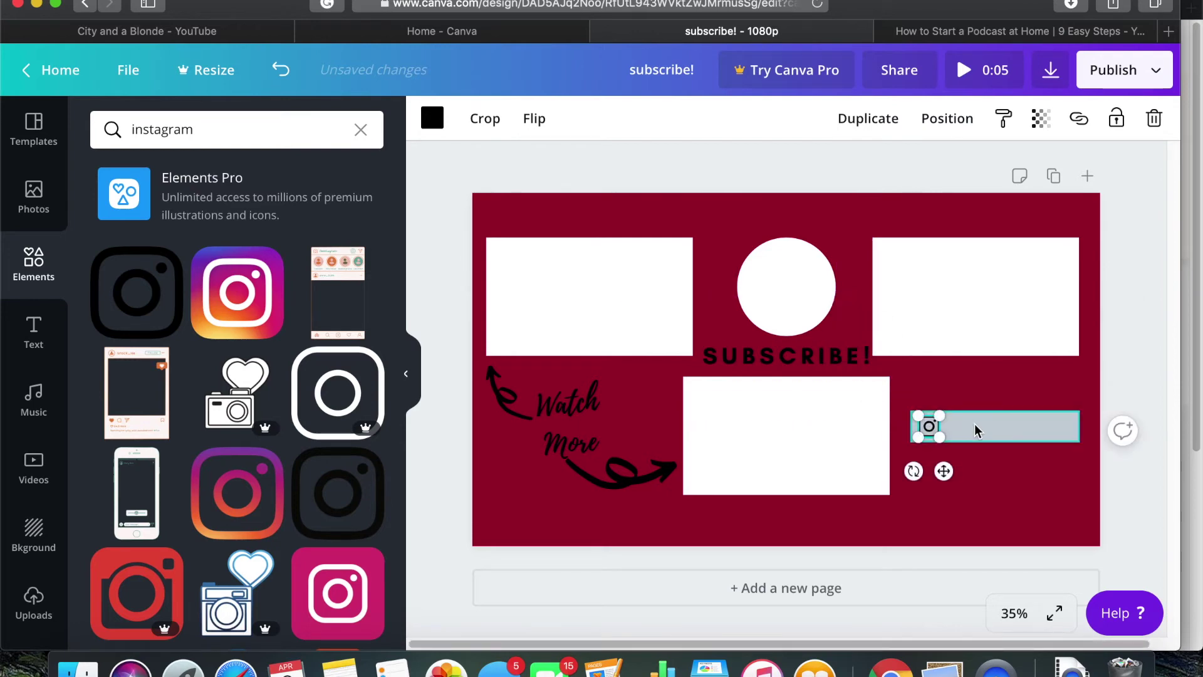
Make the grey bar white and add a Title/Heading text block
left_click(974, 429)
left_click(432, 118)
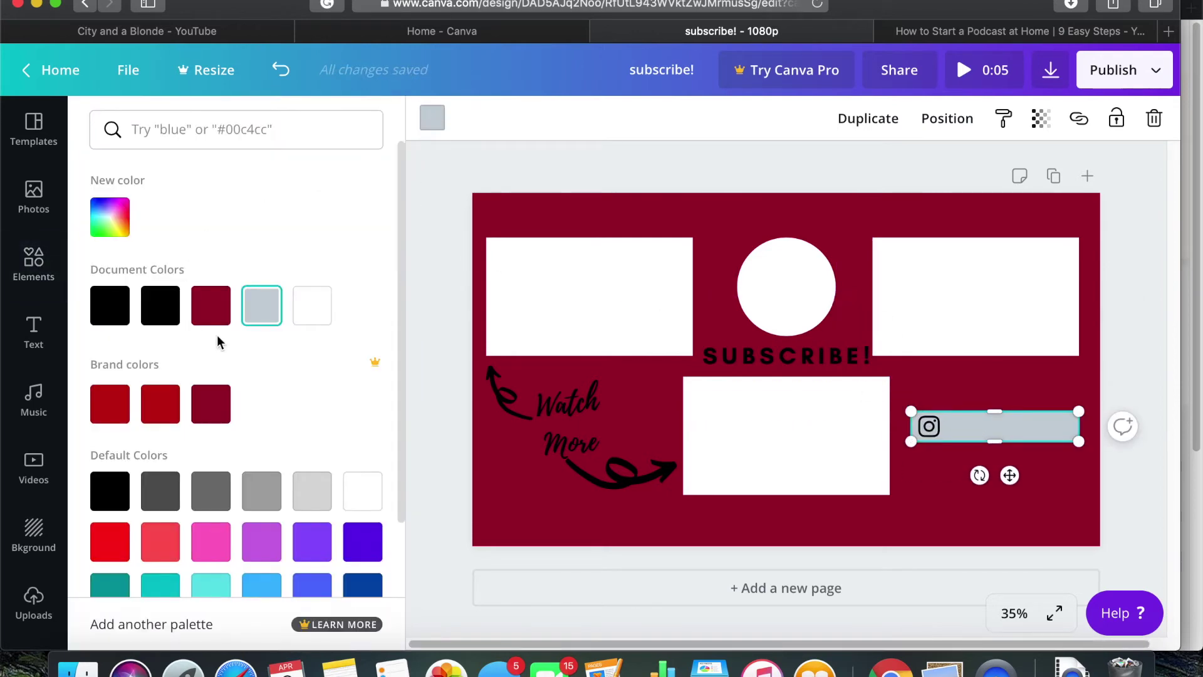
left_click(313, 318)
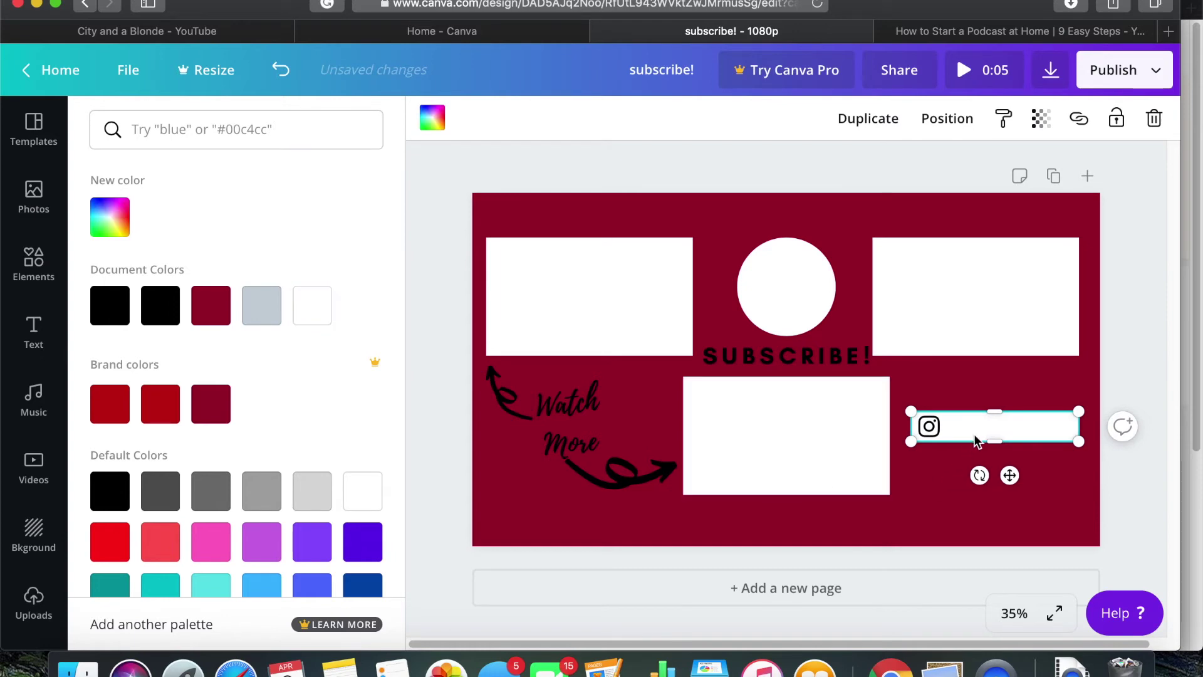
left_click(33, 332)
left_click(325, 284)
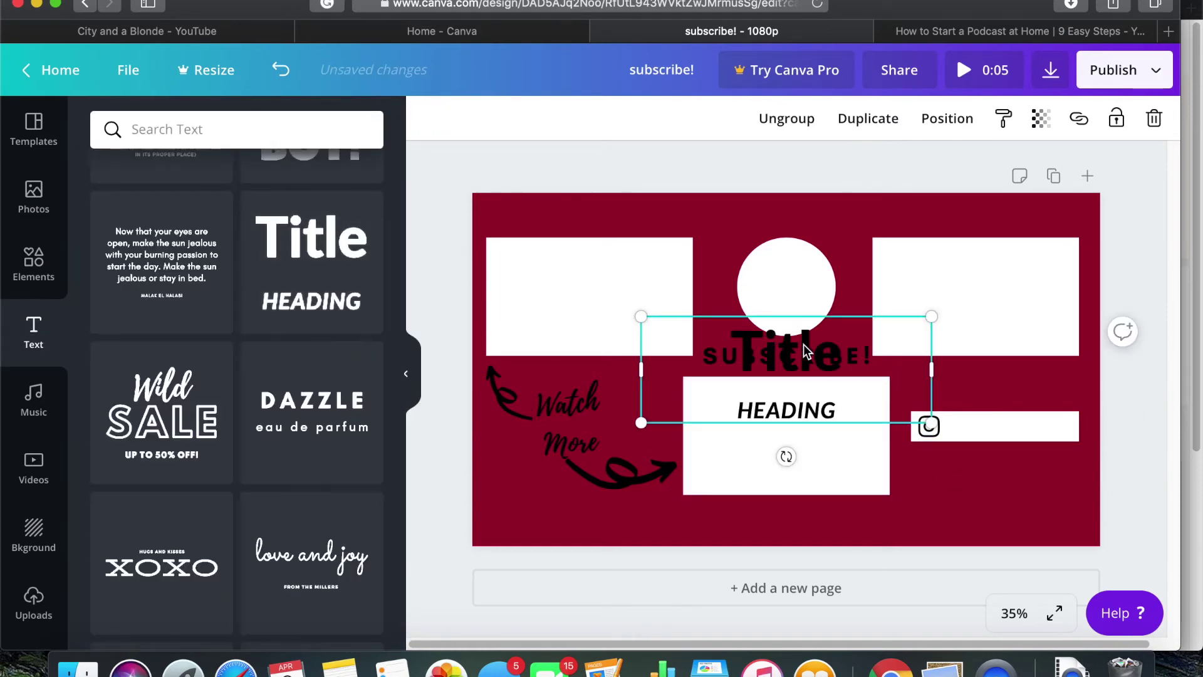
Delete the Title text, move HEADING beside the Instagram icon, and replace it with the Instagram handle
left_click(804, 347)
key("Delete")
left_click_drag(787, 410, 1001, 425)
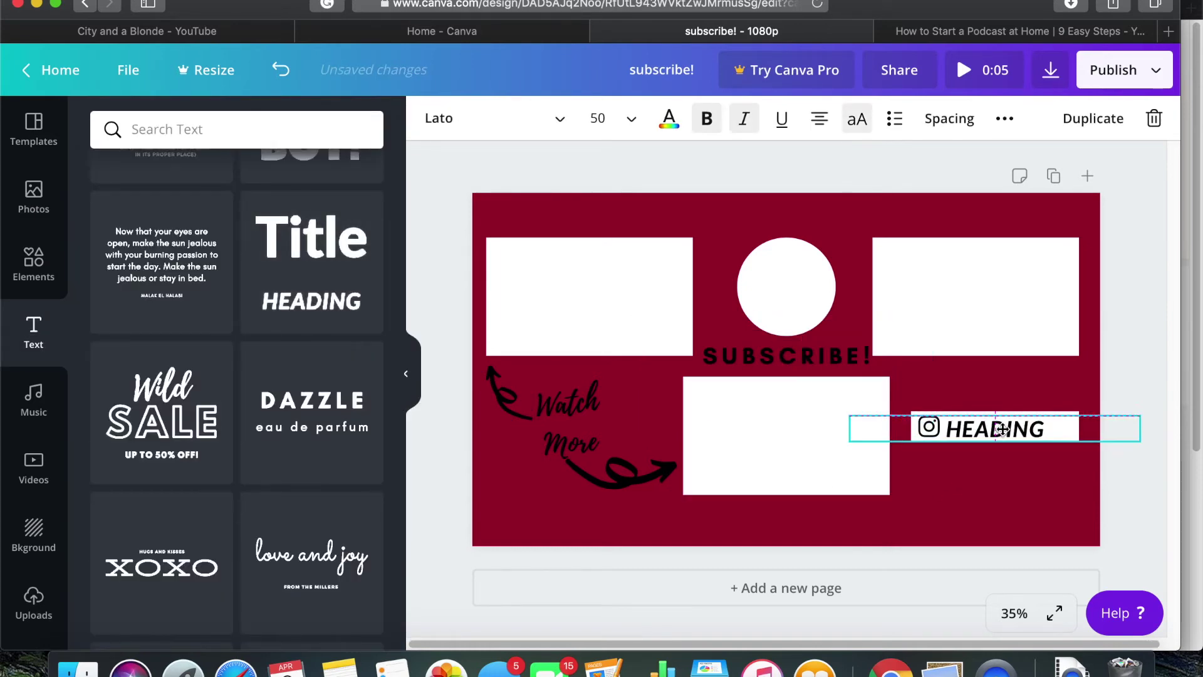
double_click(1001, 425)
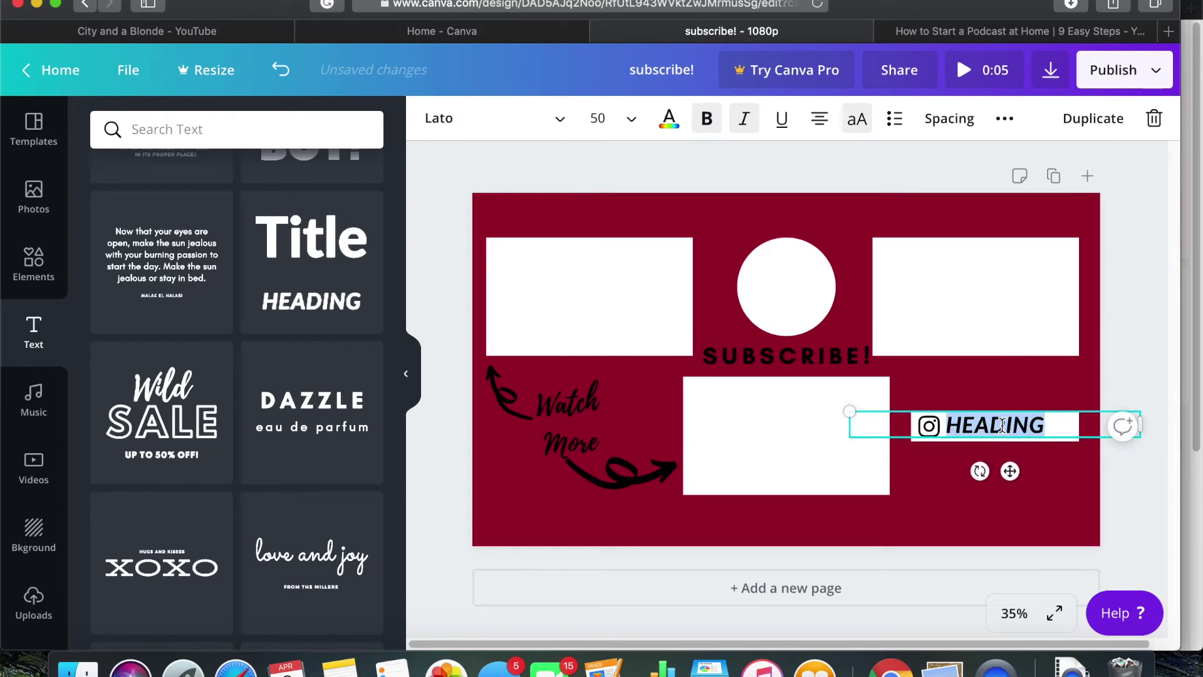
Set the handle text to size 18 and line it up on the white bar
left_click(611, 119)
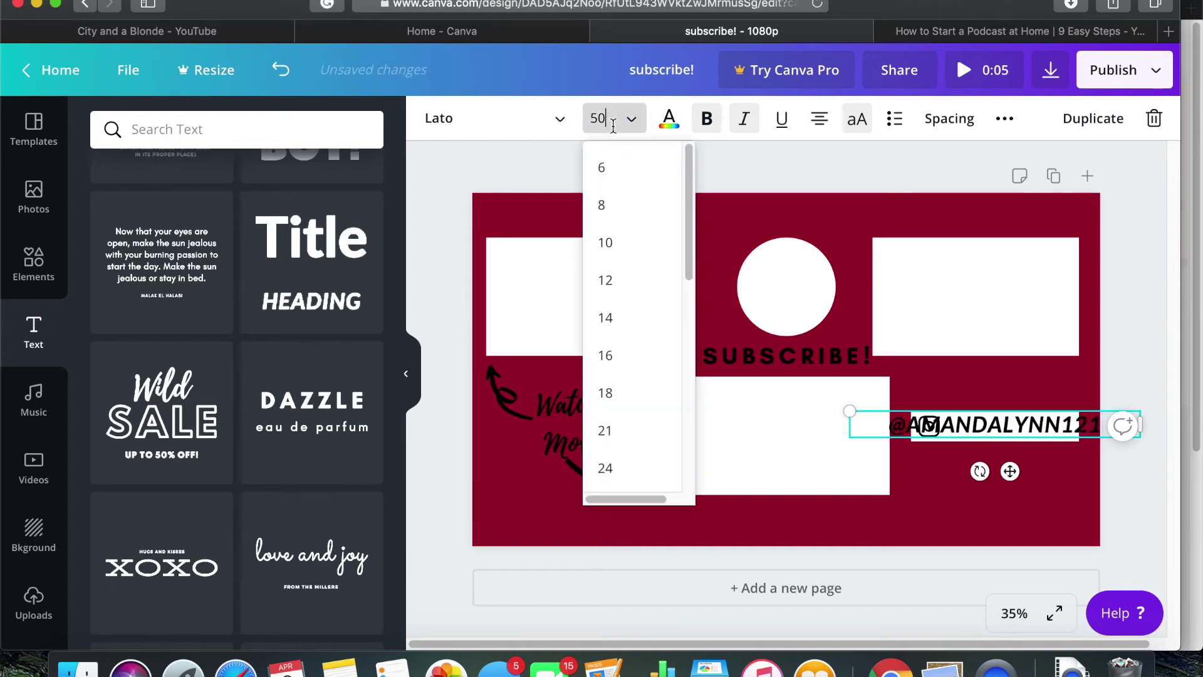
left_click(633, 280)
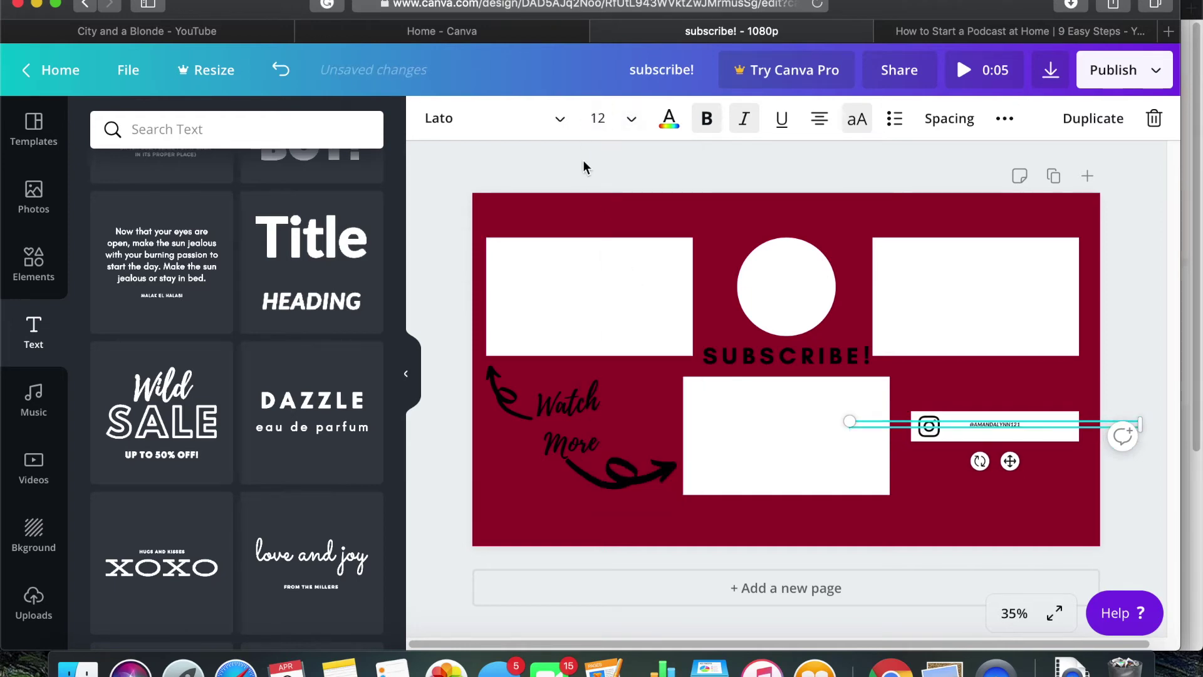
left_click(601, 119)
left_click(633, 391)
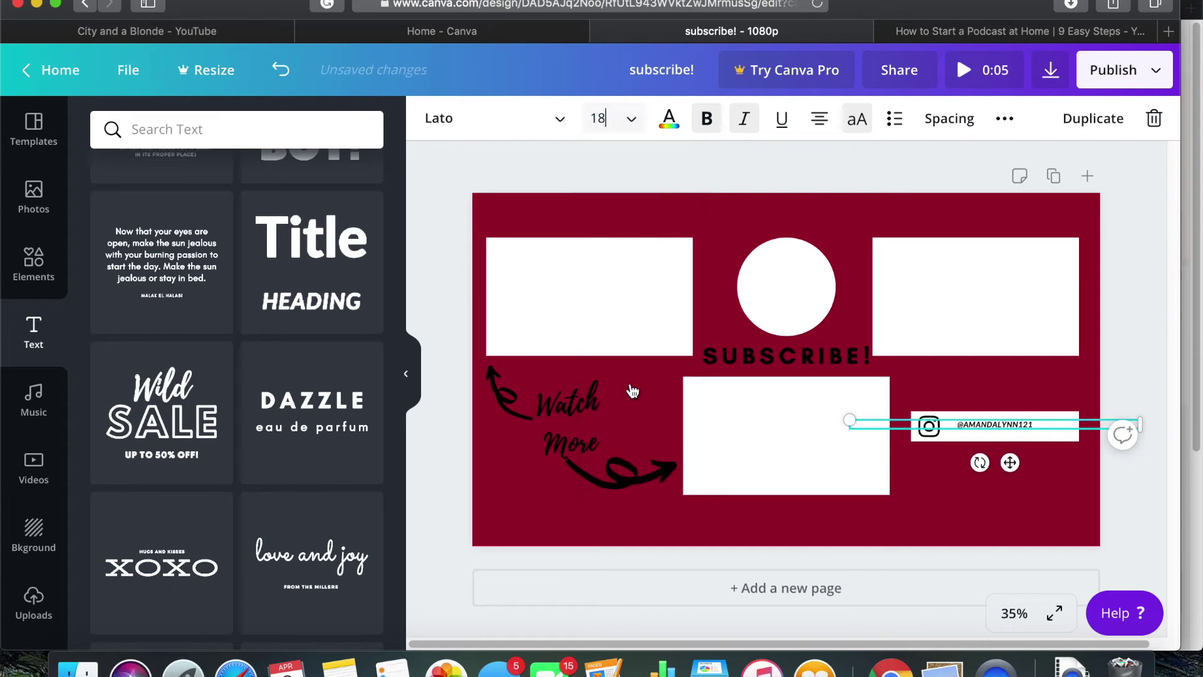
left_click(913, 494)
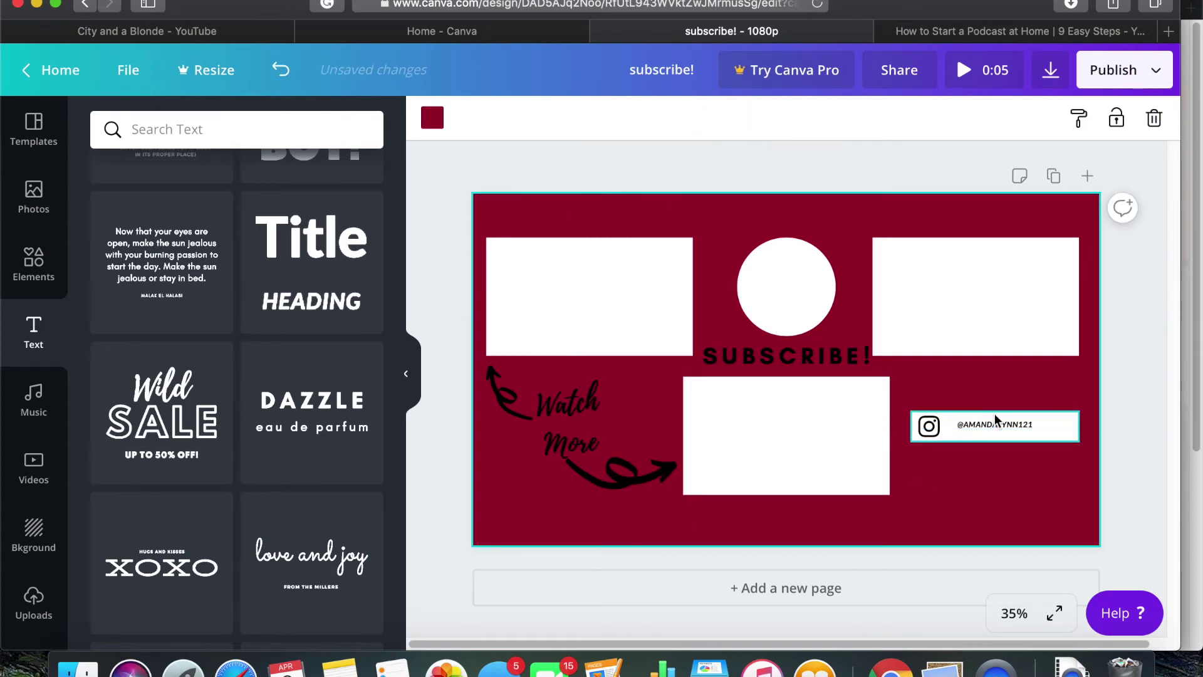
left_click_drag(996, 420, 994, 425)
left_click(956, 537)
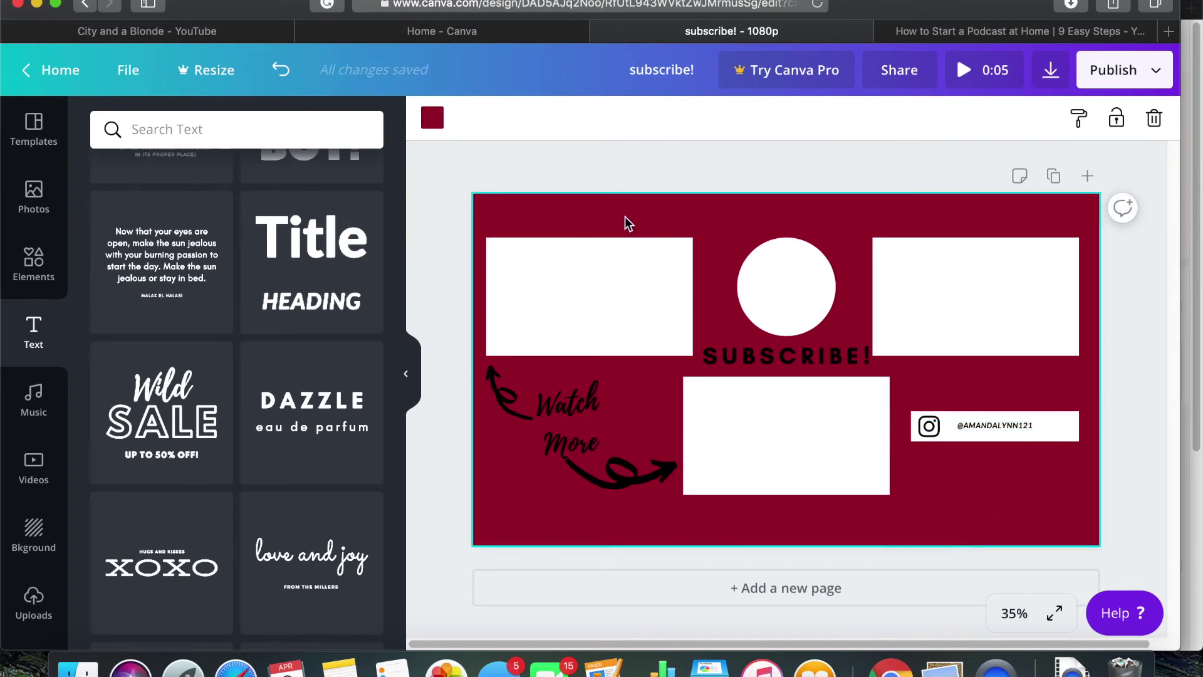
Add the uploaded brick-wall photo and enlarge it to cover most of the page
left_click(37, 603)
scroll(225, 557, "down", 15)
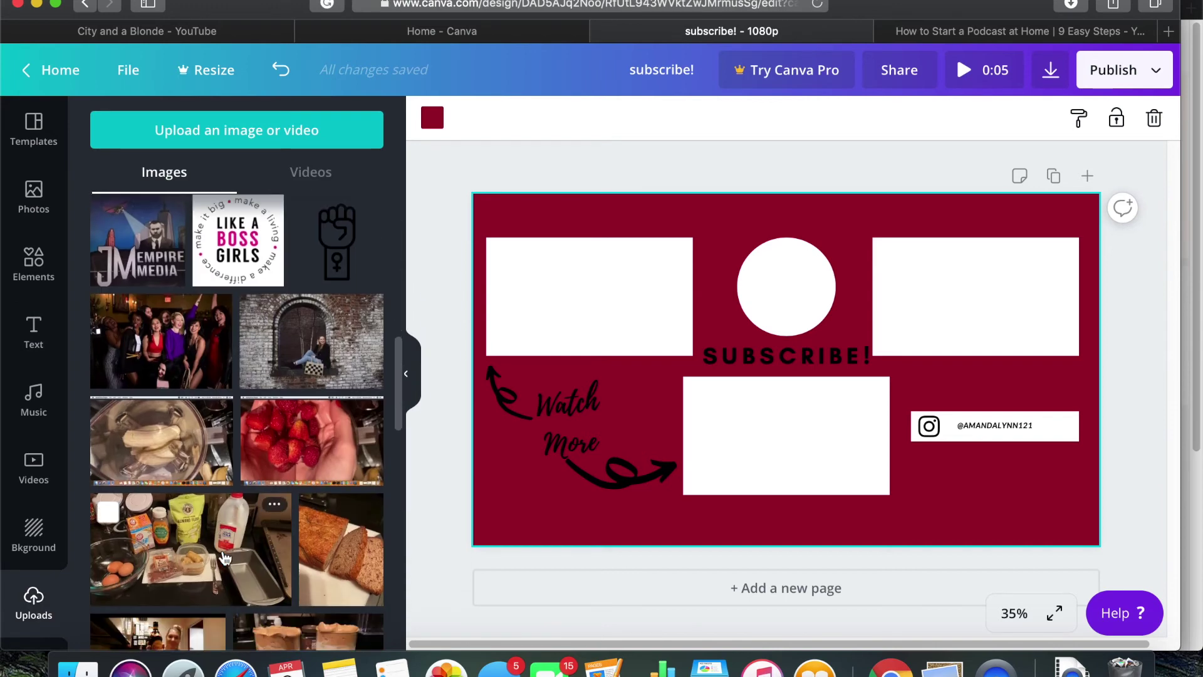
left_click(326, 374)
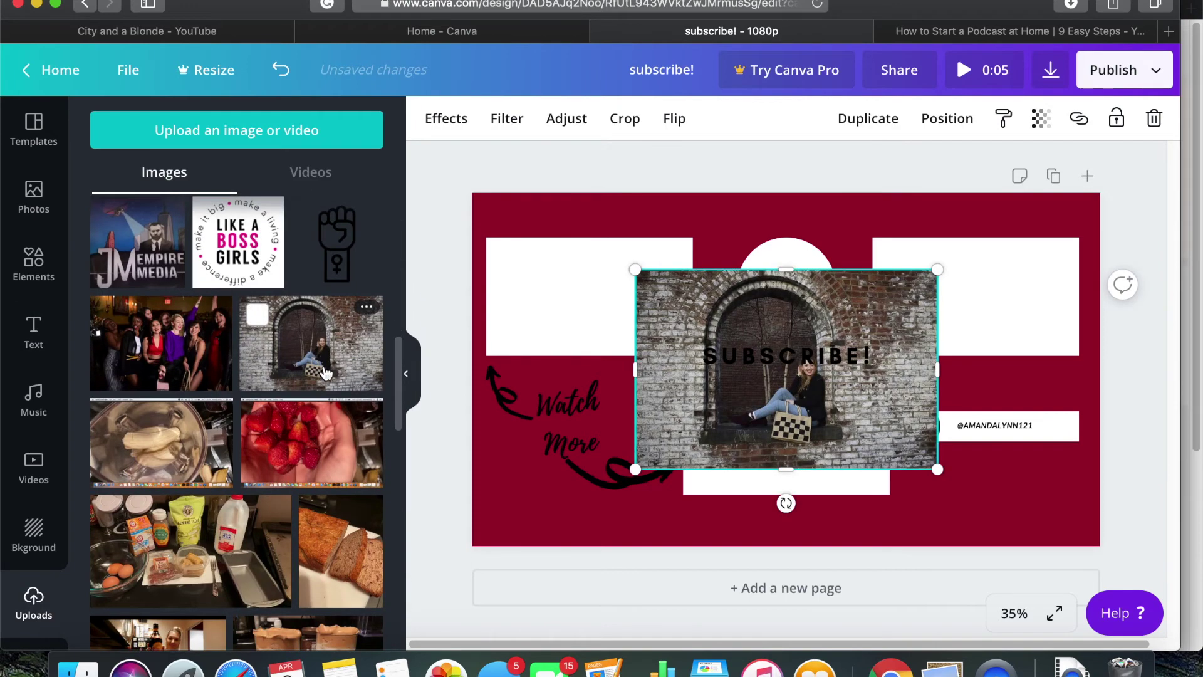
left_click_drag(637, 269, 490, 236)
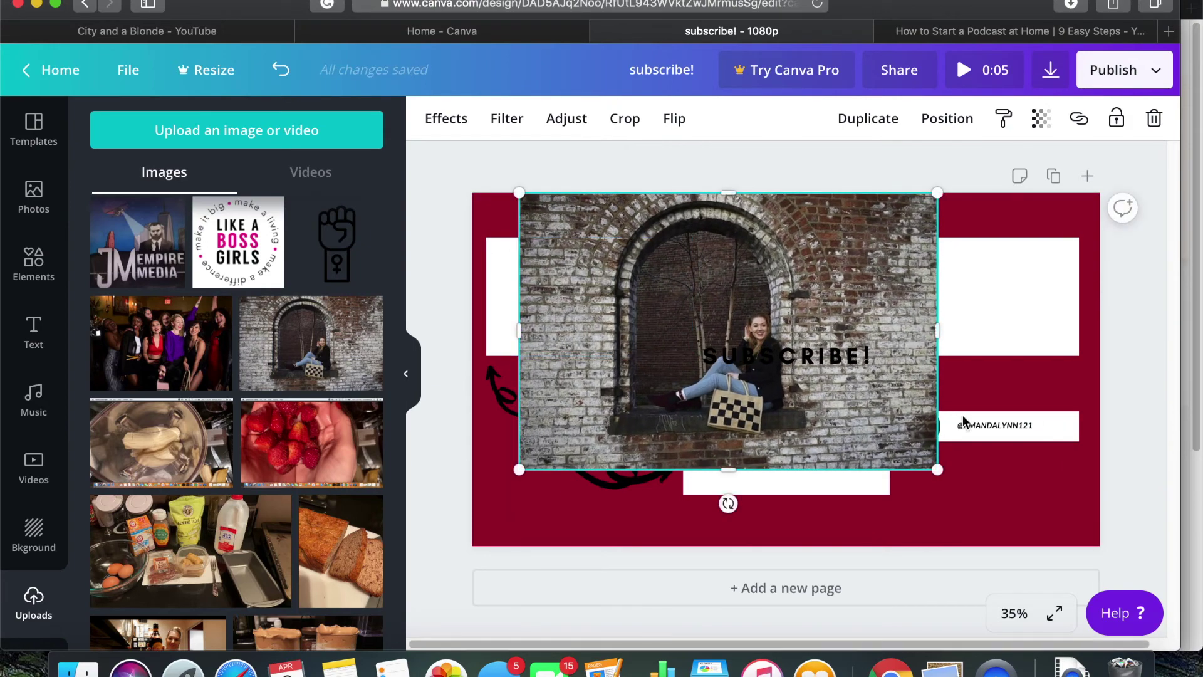
left_click_drag(937, 469, 1071, 513)
Send the photo behind all other elements, then switch to the YouTube channel
right_click(920, 499)
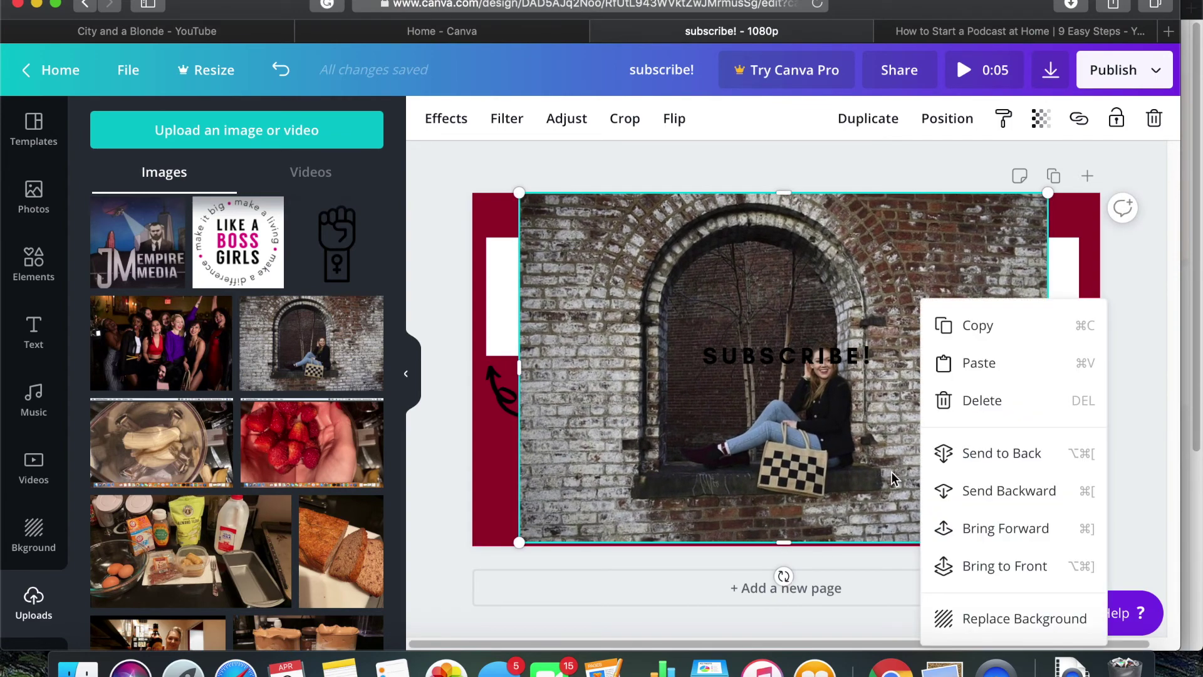
left_click(924, 454)
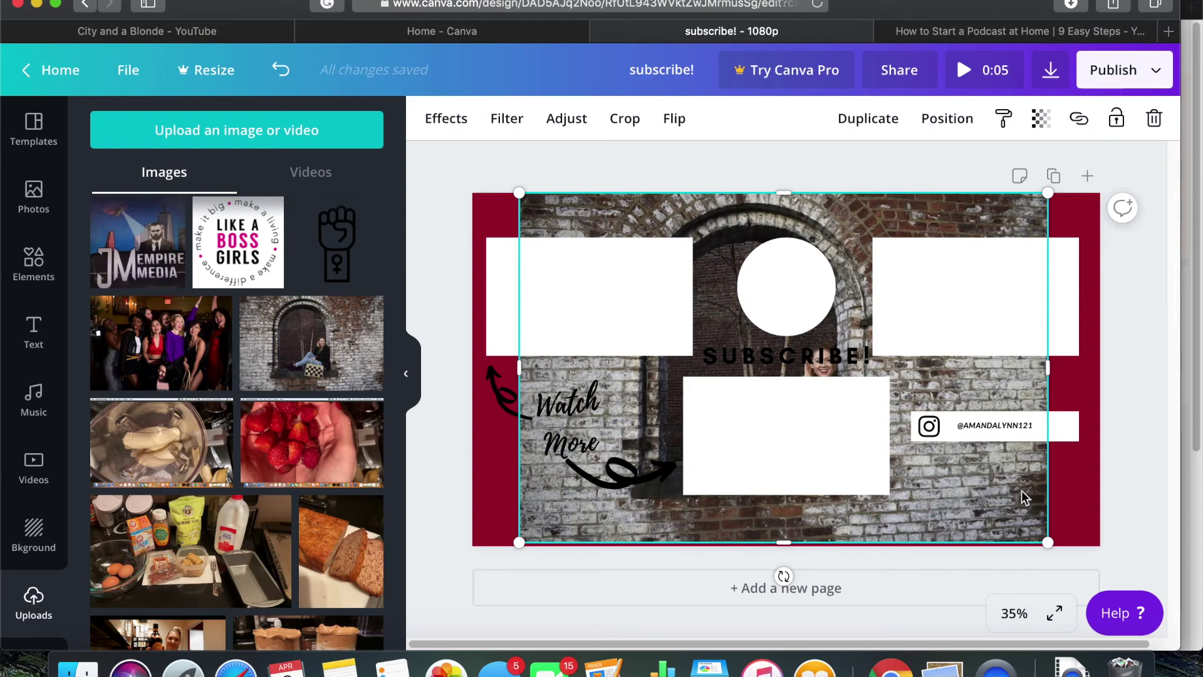
key("super+1")
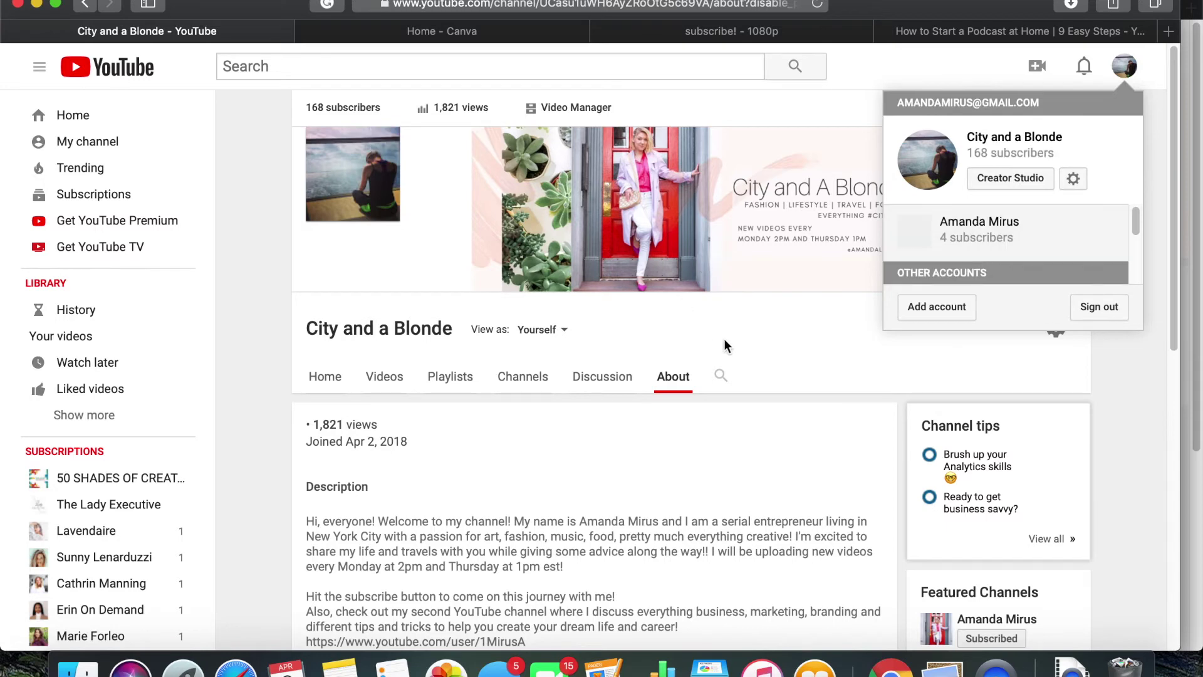
Play the Kahlua whipped coffee video from the channel's videos and pause it at 2:52 on its end screen
left_click(711, 342)
left_click(384, 379)
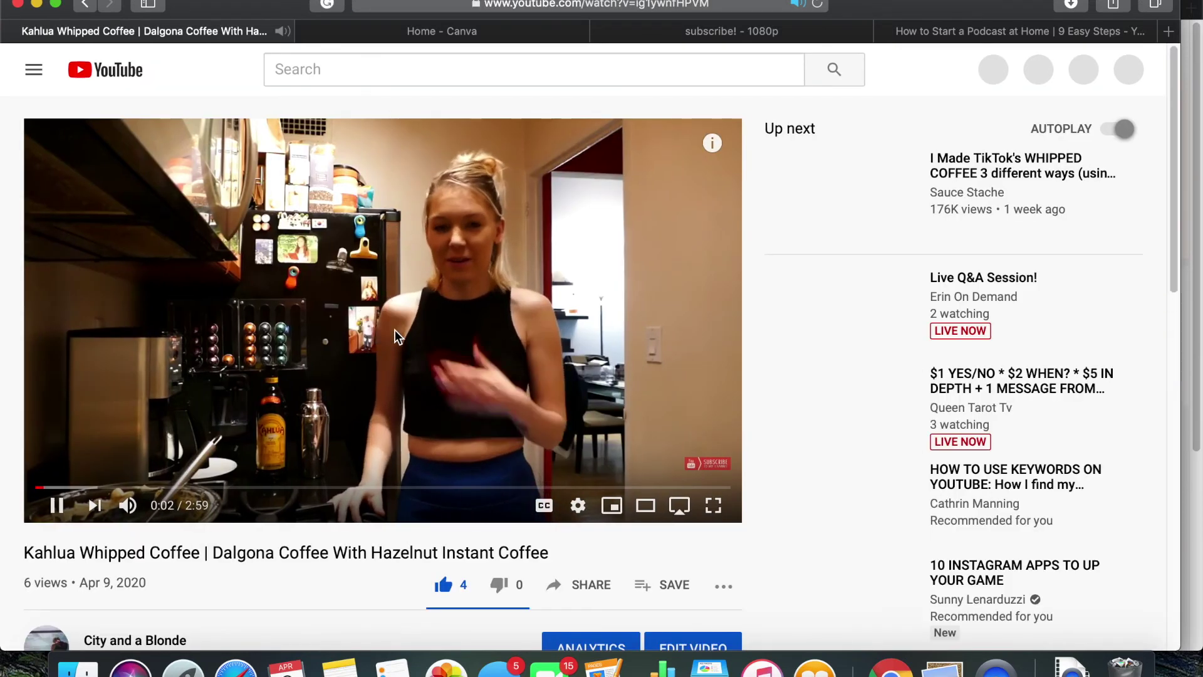
scroll(483, 460, "down", 2)
left_click(483, 460)
left_click(697, 432)
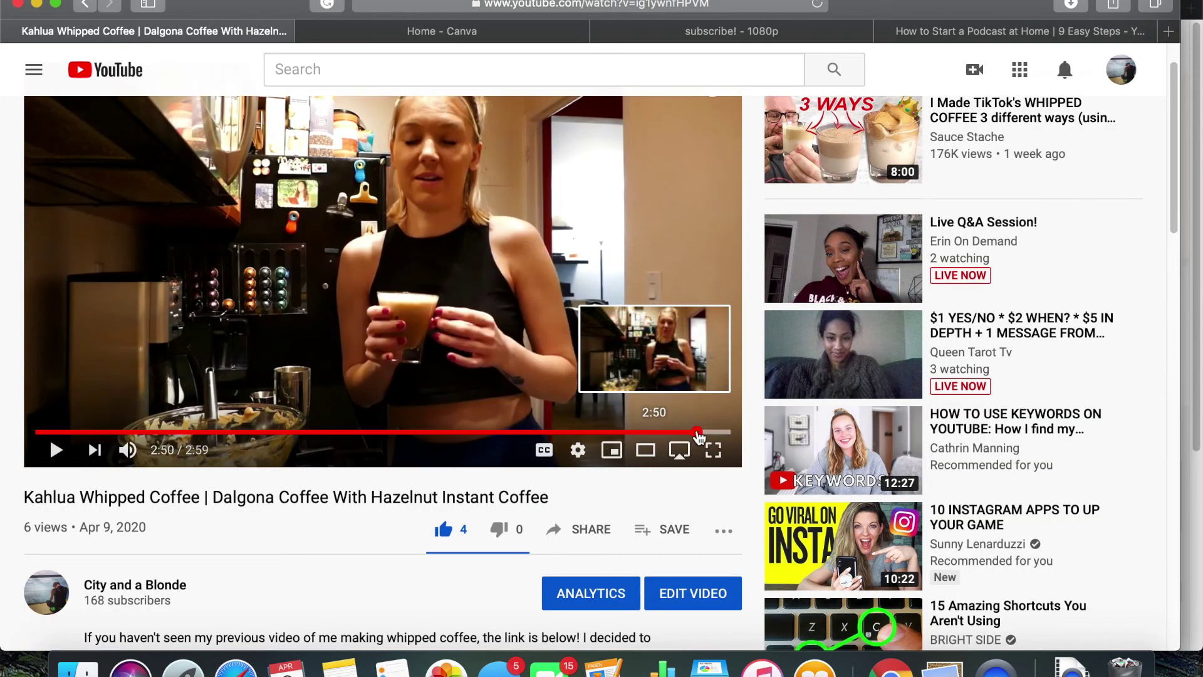
left_click_drag(699, 433, 706, 434)
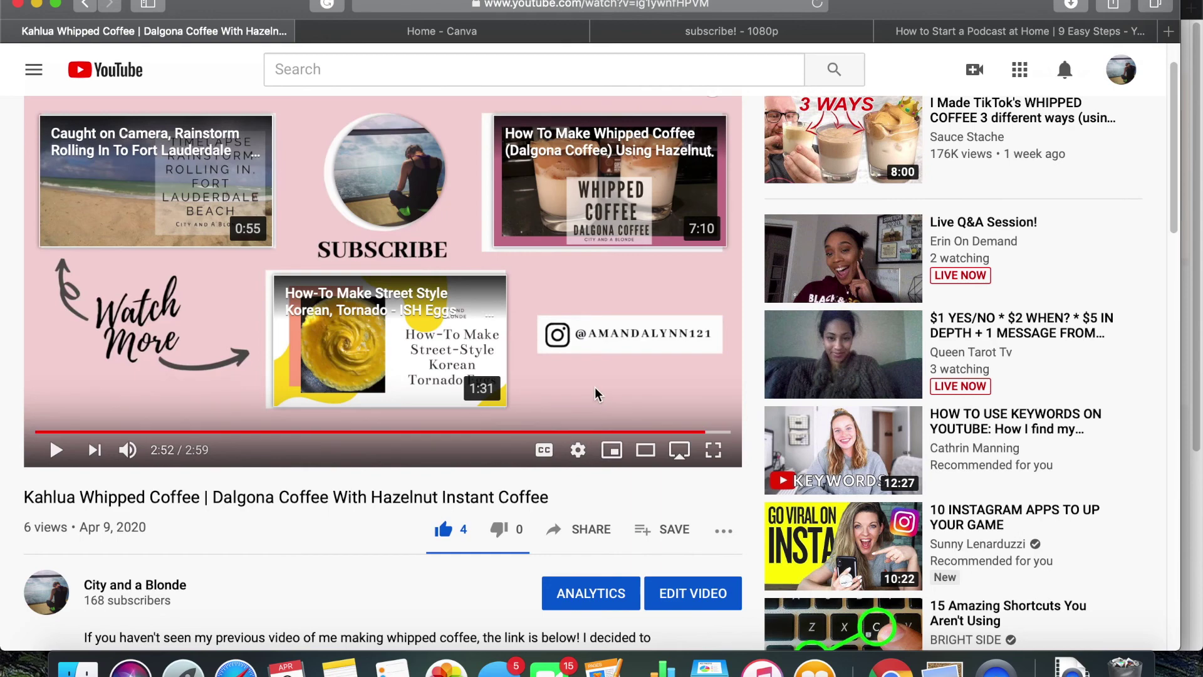
scroll(597, 394, "up", 2)
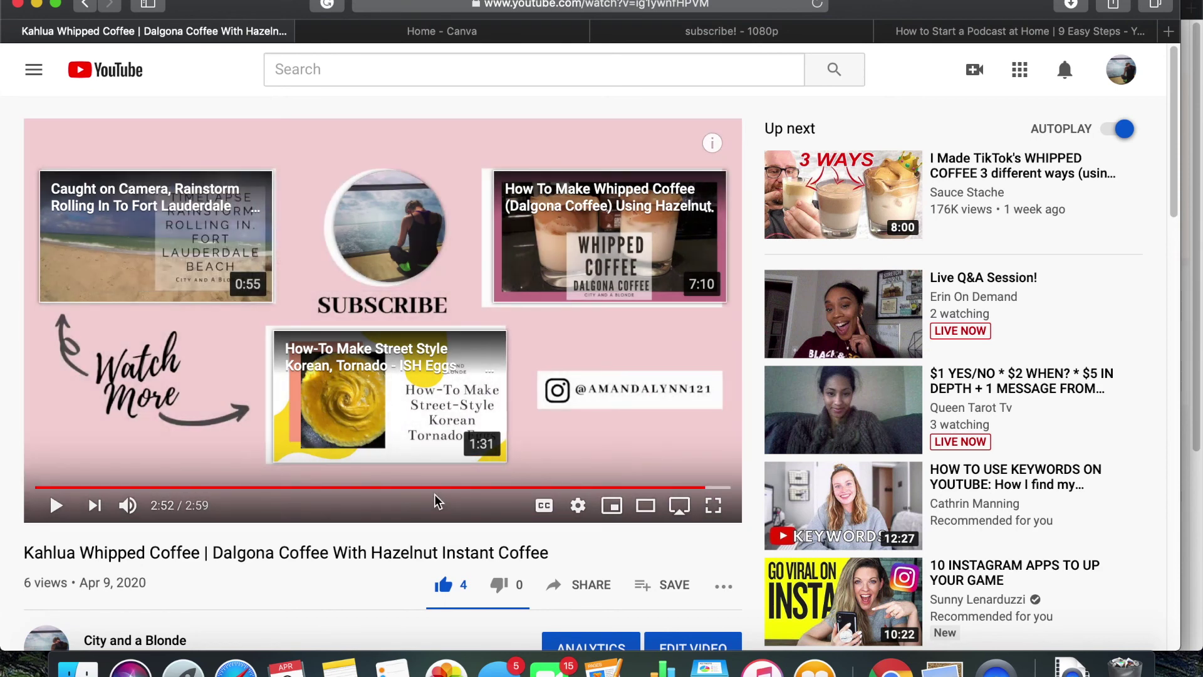
mouse_move(369, 226)
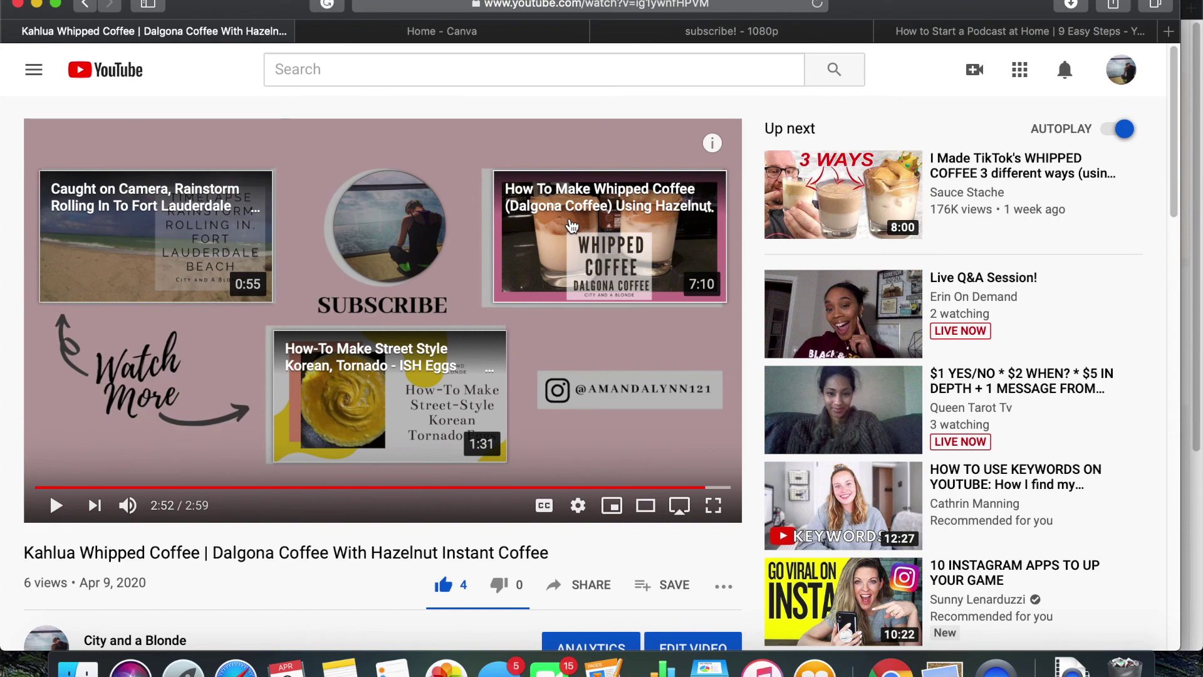
mouse_move(412, 234)
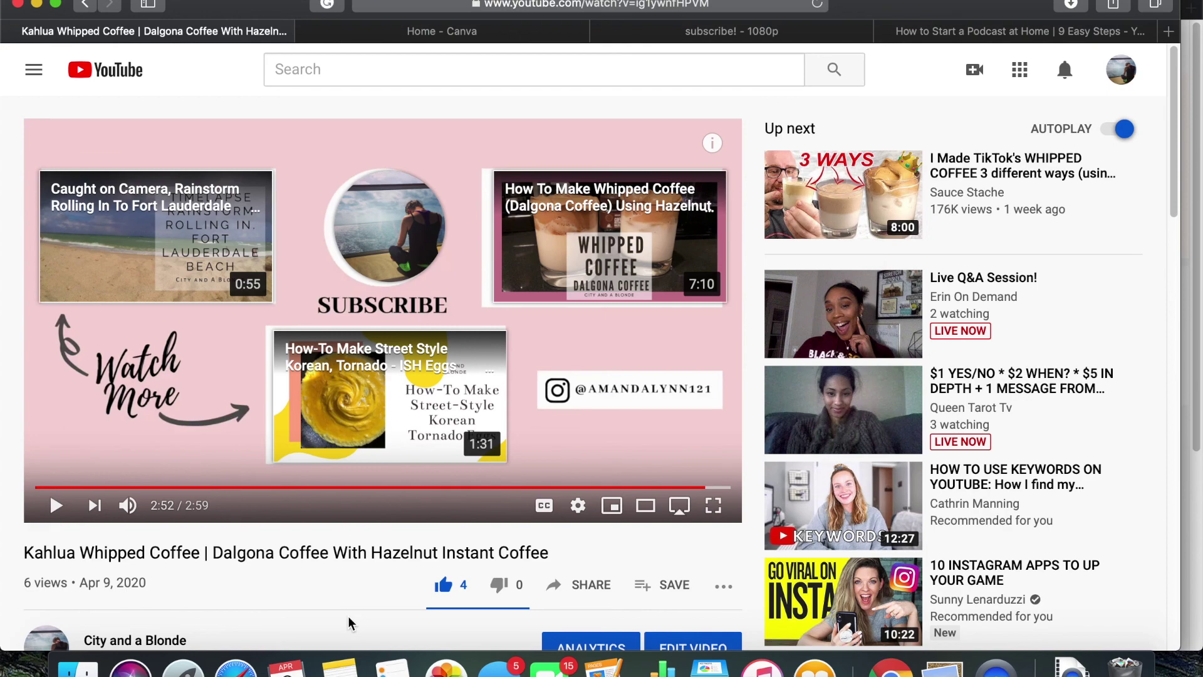
scroll(347, 615, "down", 3)
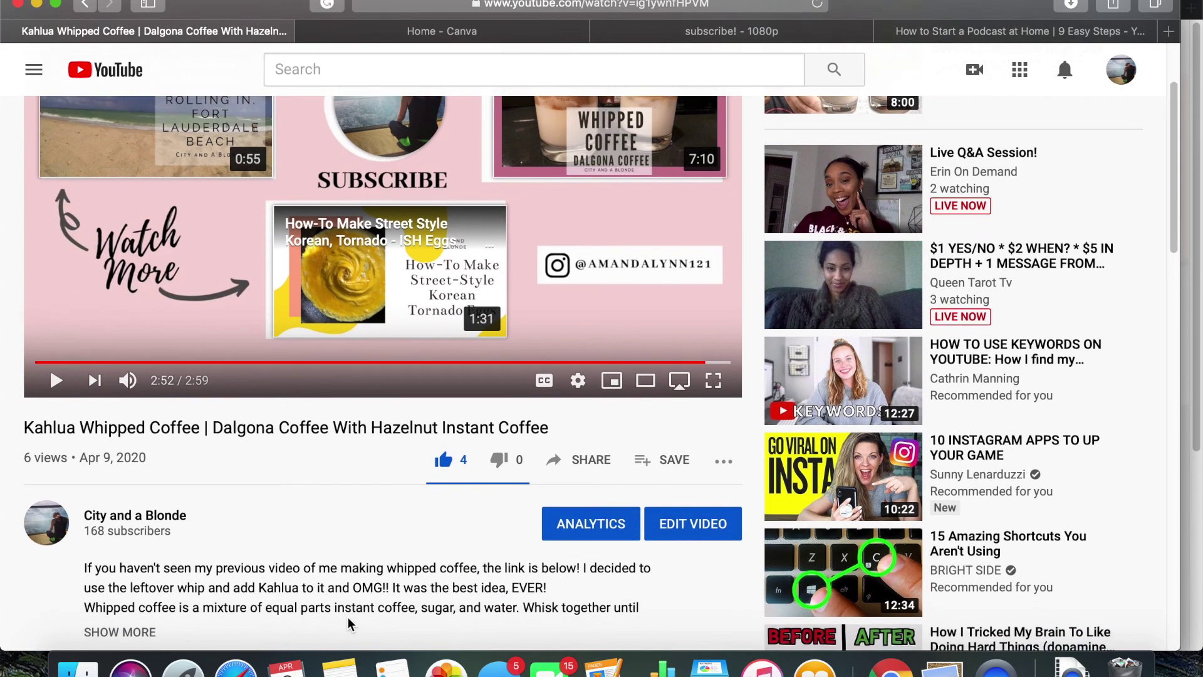
scroll(347, 616, "up", 3)
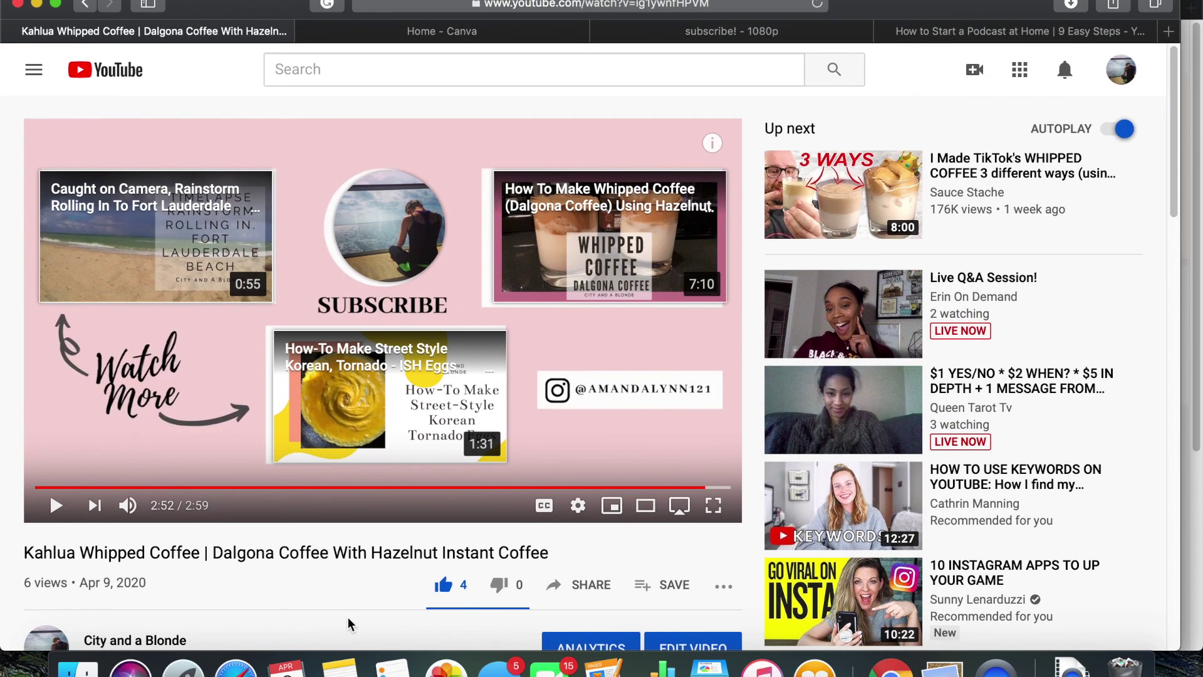